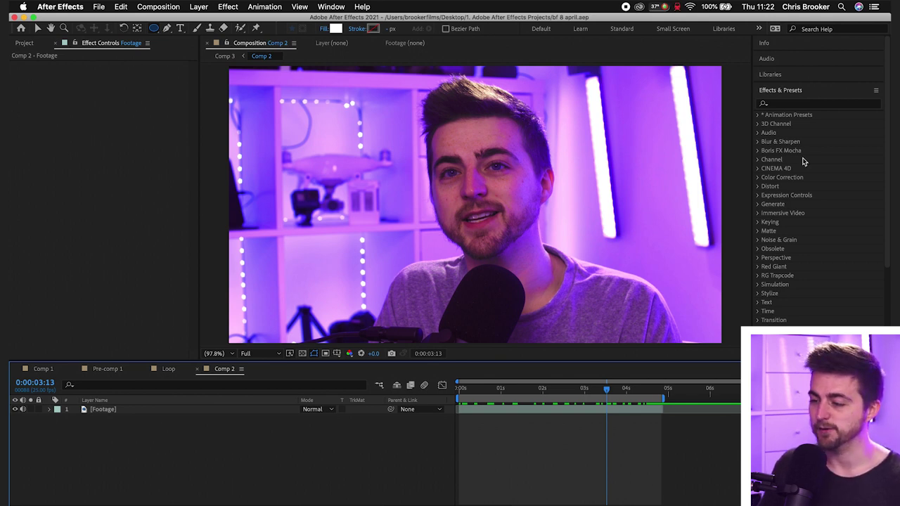
Search Effects & Presets for 'black' and apply Black & White to the footage.
click(791, 104)
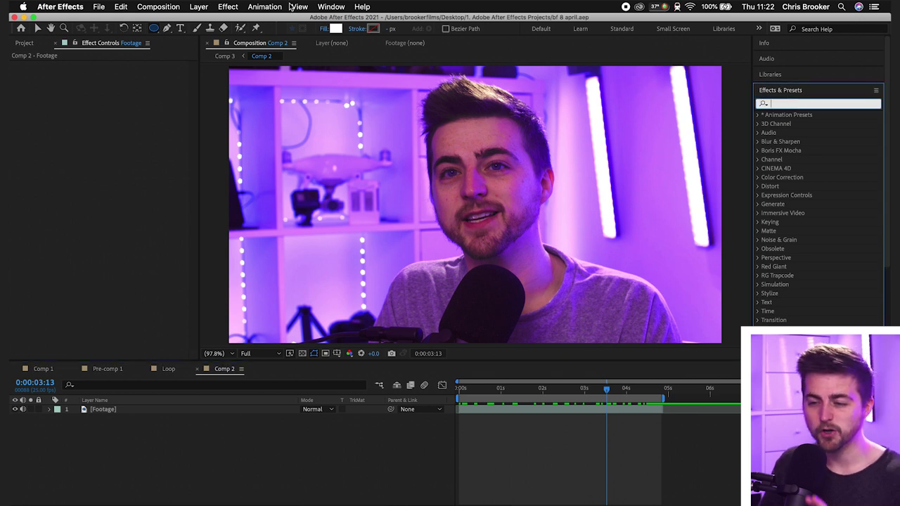
click(331, 6)
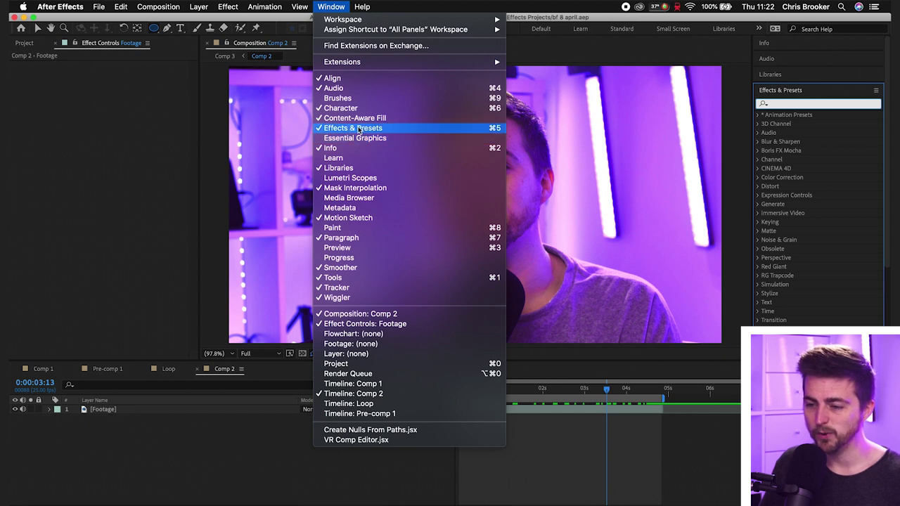
click(797, 106)
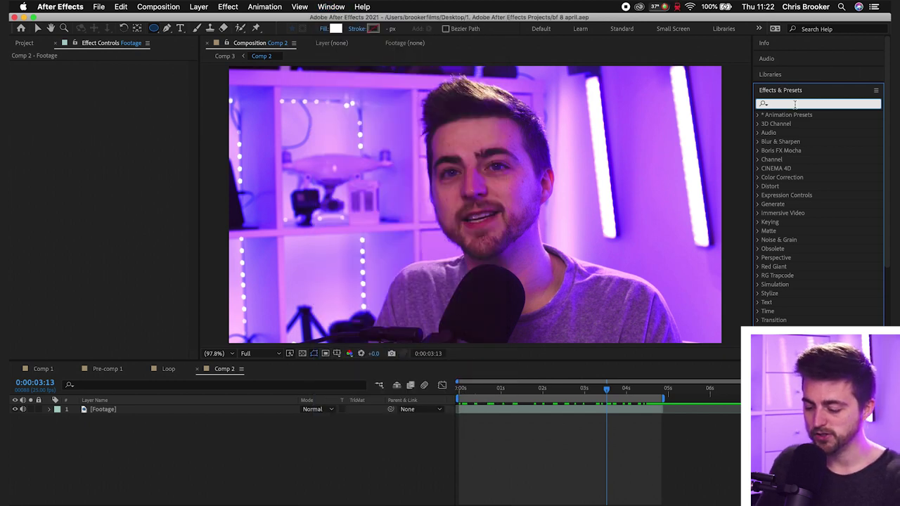
text(black)
click(801, 124)
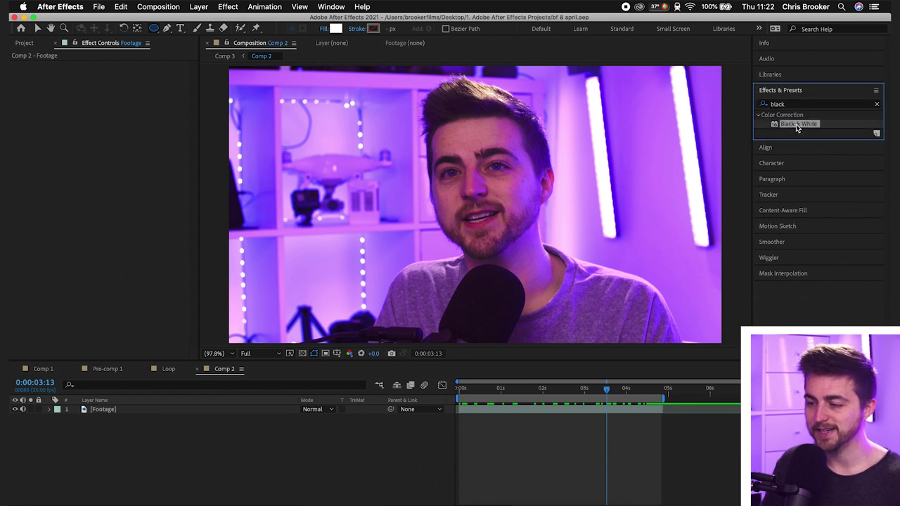
drag(798, 126, 433, 202)
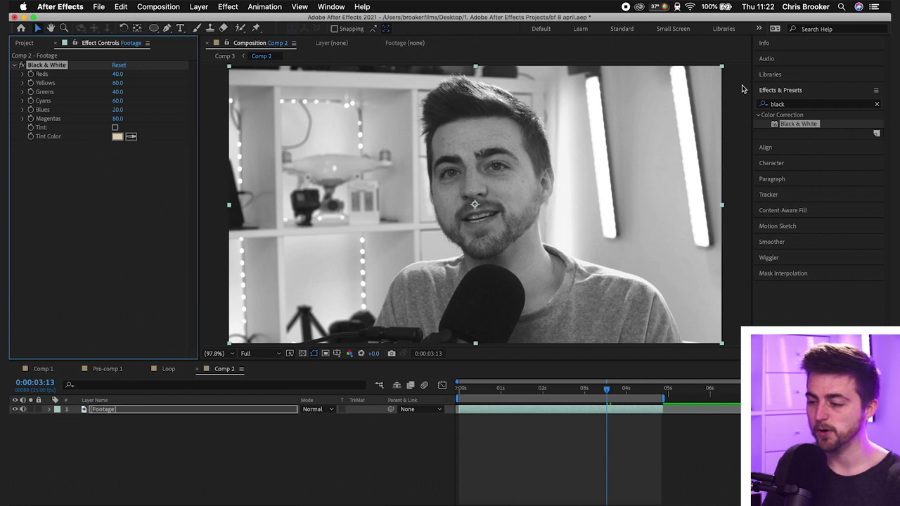
Apply Levels to the footage with Input Black 35.7 and Input White 188.7.
click(782, 105)
text(level)
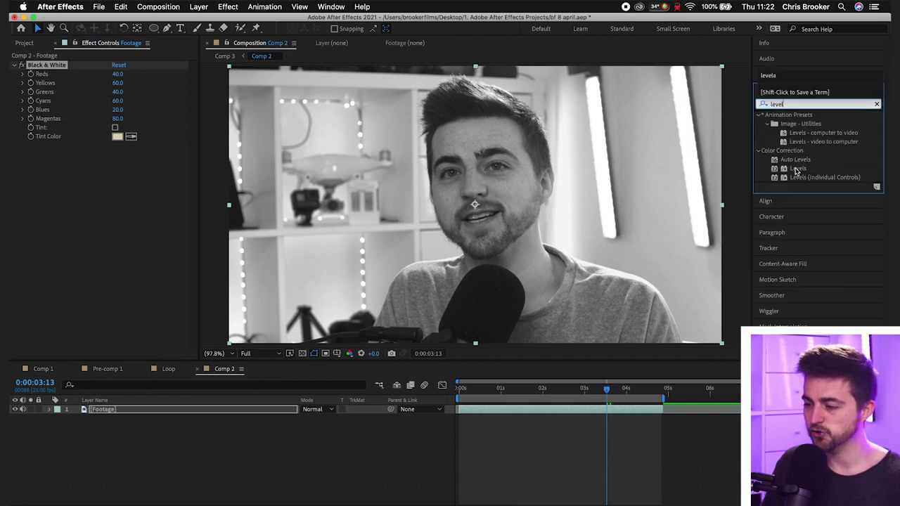
click(797, 169)
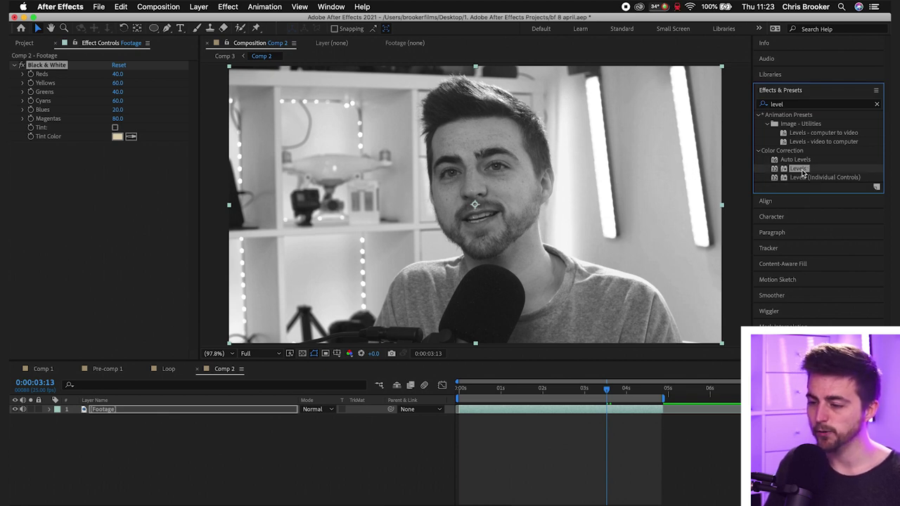
drag(800, 171, 644, 204)
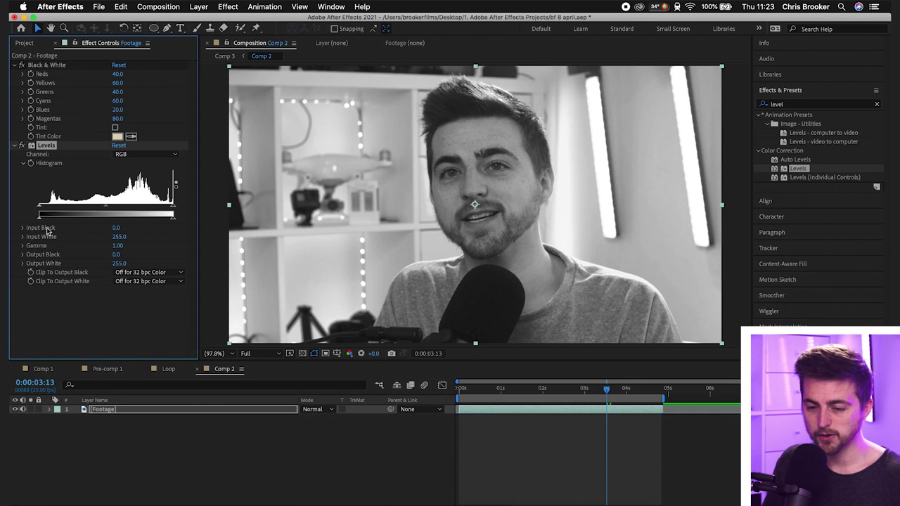
mouse_move(117, 230)
mouse_down()
mouse_move(137, 228)
mouse_move(112, 241)
mouse_move(120, 232)
mouse_up()
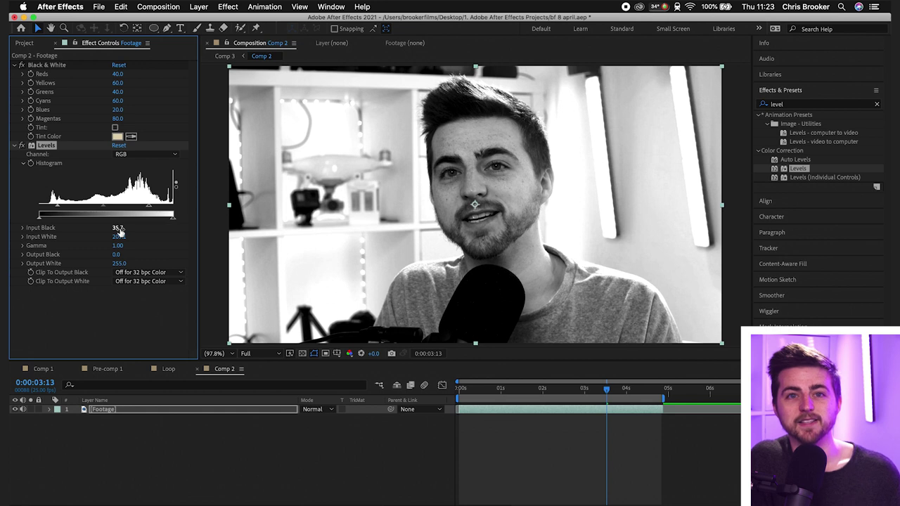
mouse_move(119, 237)
mouse_down()
mouse_move(97, 236)
mouse_move(117, 237)
mouse_up()
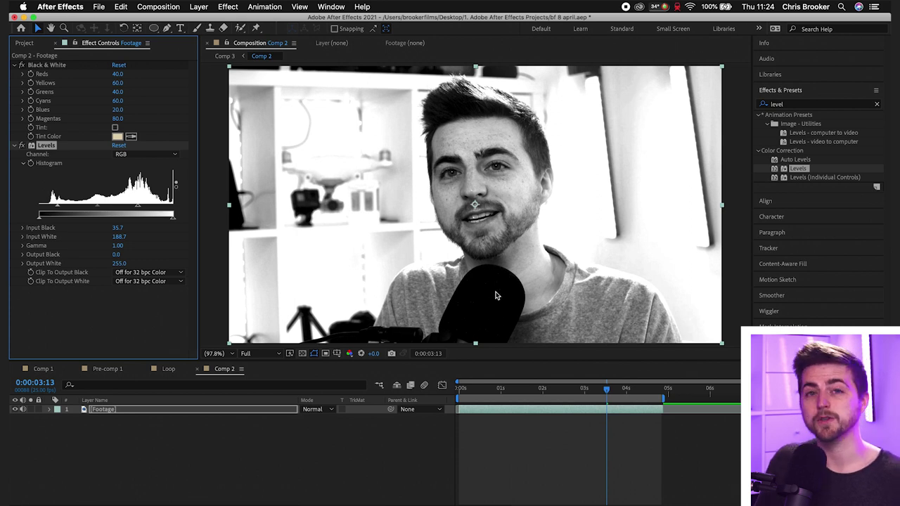
click(244, 430)
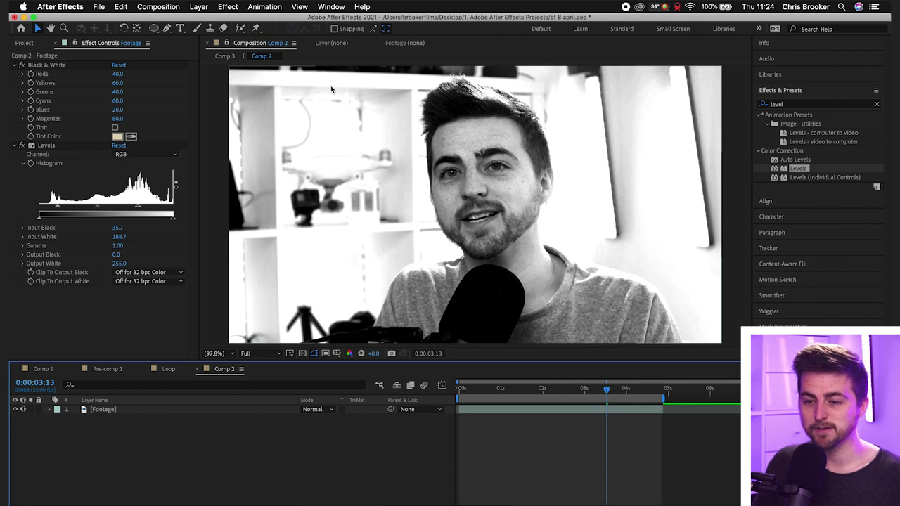
Add a black solid layer and draw a large elliptical mask across it.
click(207, 6)
mouse_move(213, 20)
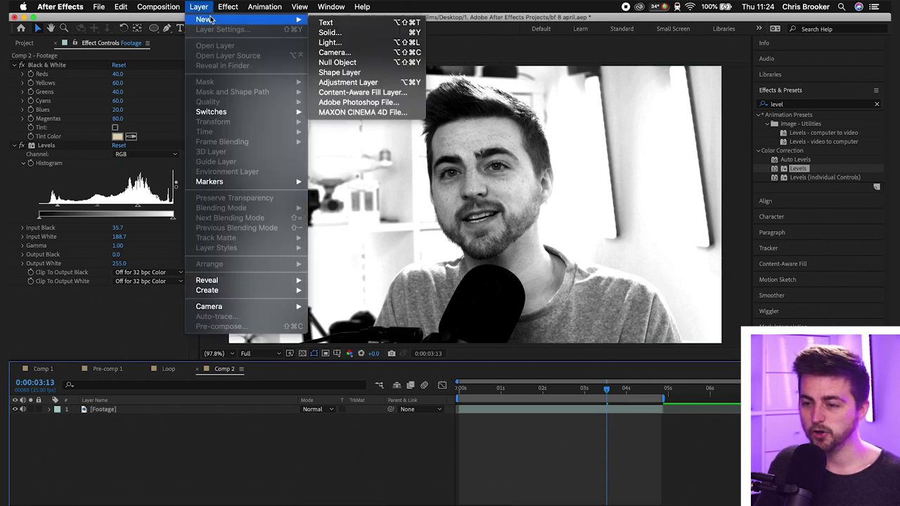
click(354, 31)
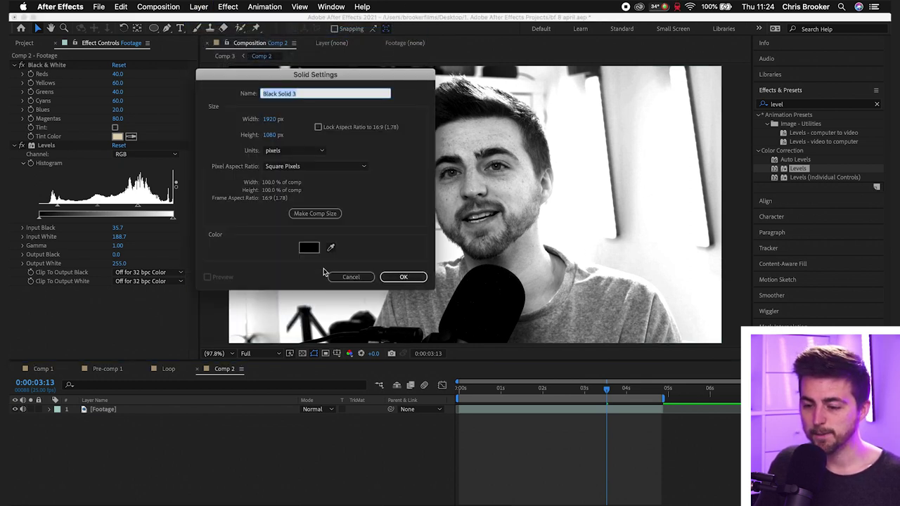
click(316, 250)
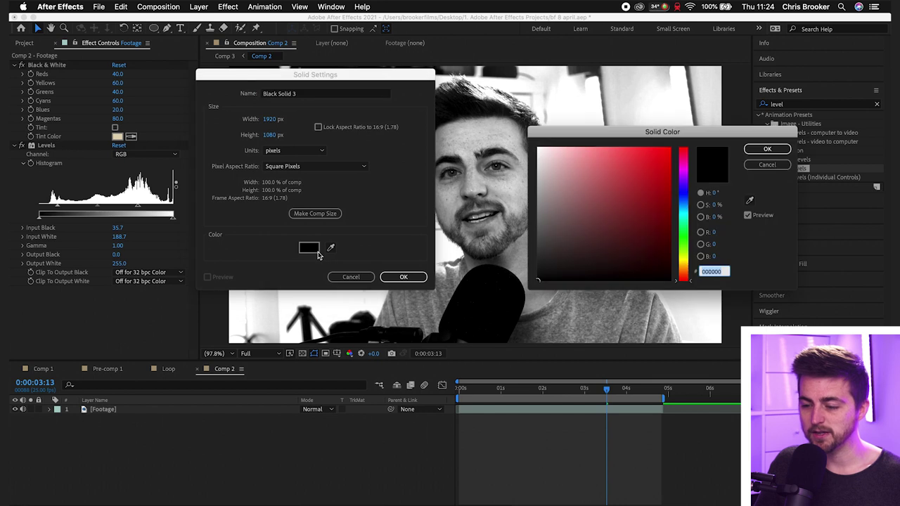
click(767, 149)
click(402, 278)
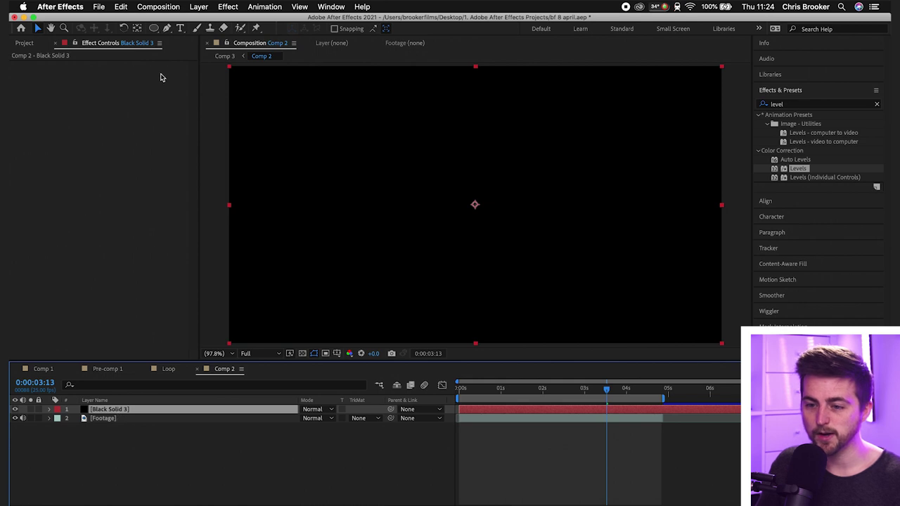
drag(156, 30, 179, 54)
drag(286, 71, 654, 331)
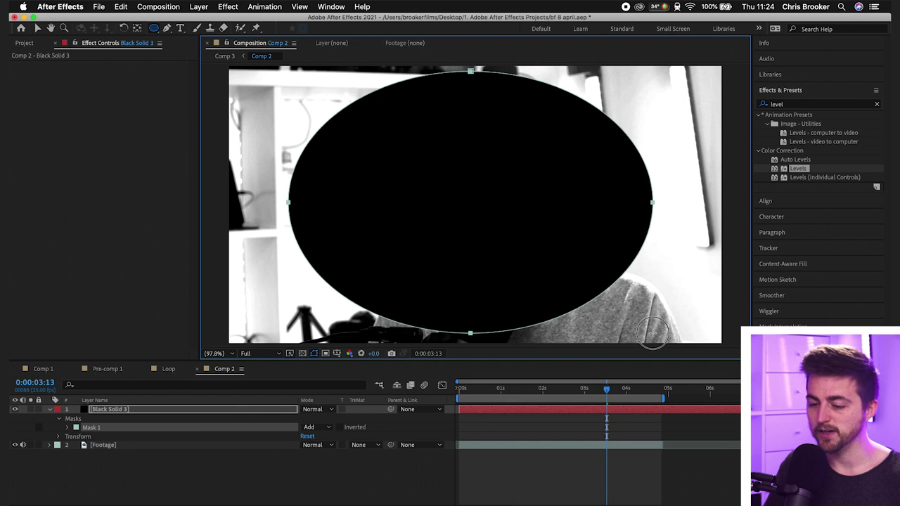
Invert Mask 1, feather it 471 pixels and set its opacity to 65%.
click(67, 428)
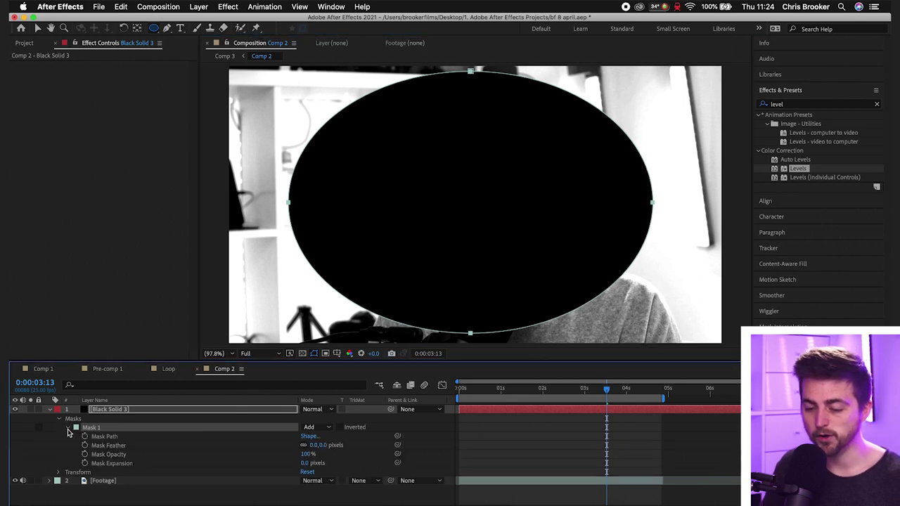
click(340, 428)
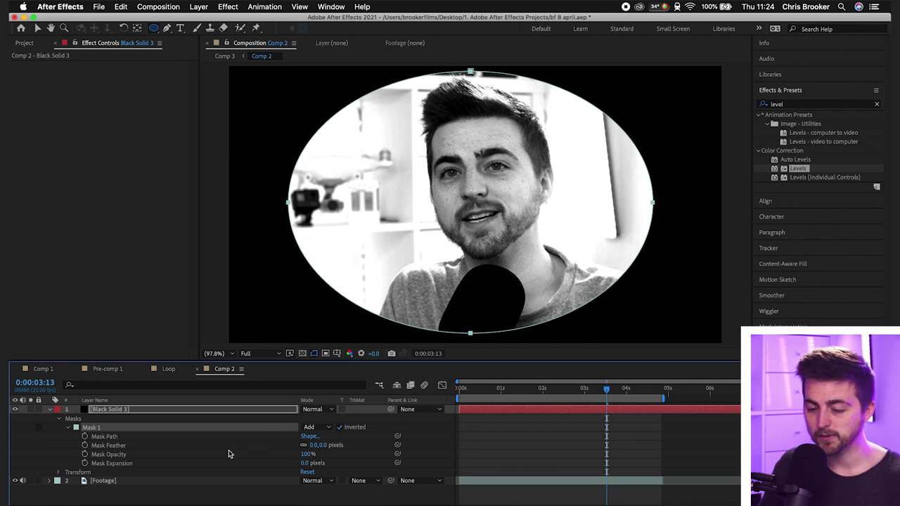
drag(316, 446, 559, 458)
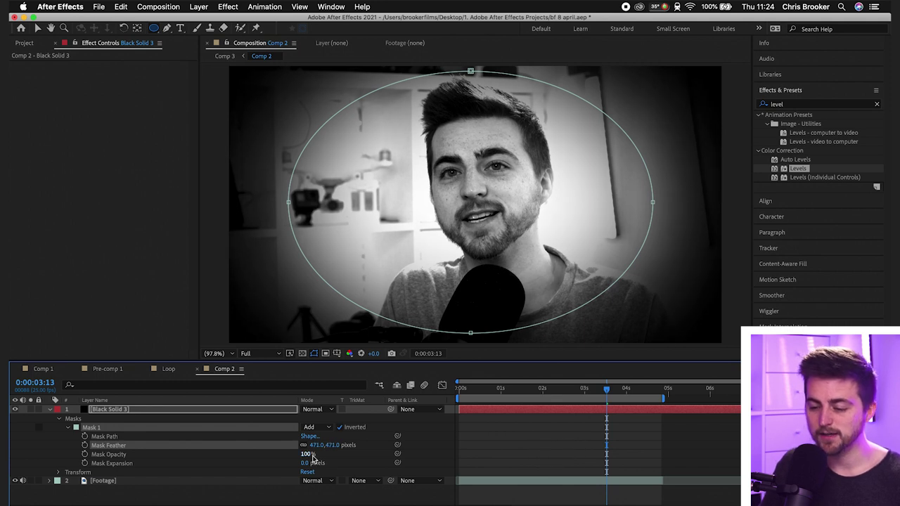
drag(306, 457, 288, 460)
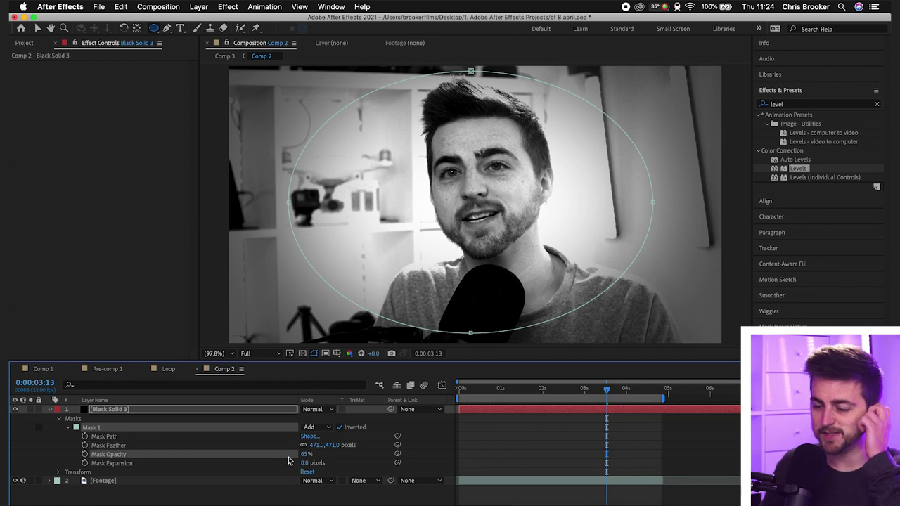
Toggle the vignette layer on and off to compare, then collapse its mask properties.
key(F2)
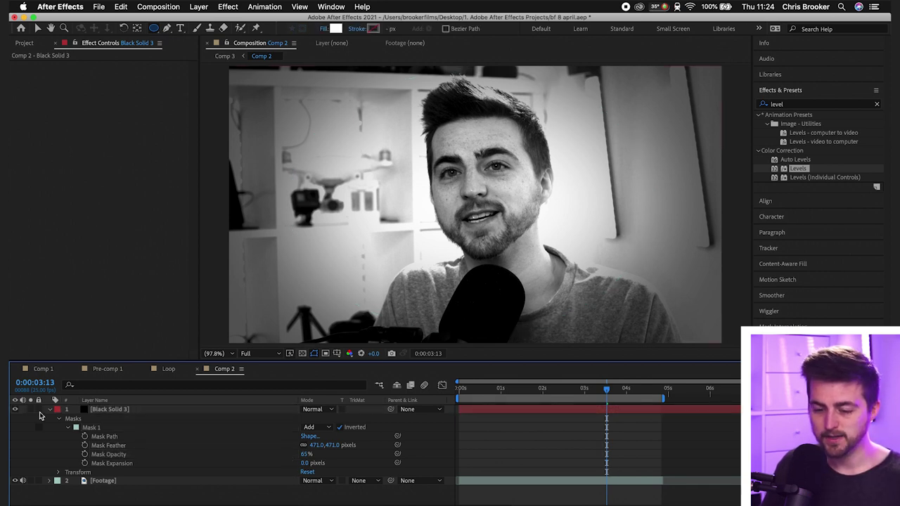
click(16, 409)
click(15, 410)
click(15, 409)
click(15, 410)
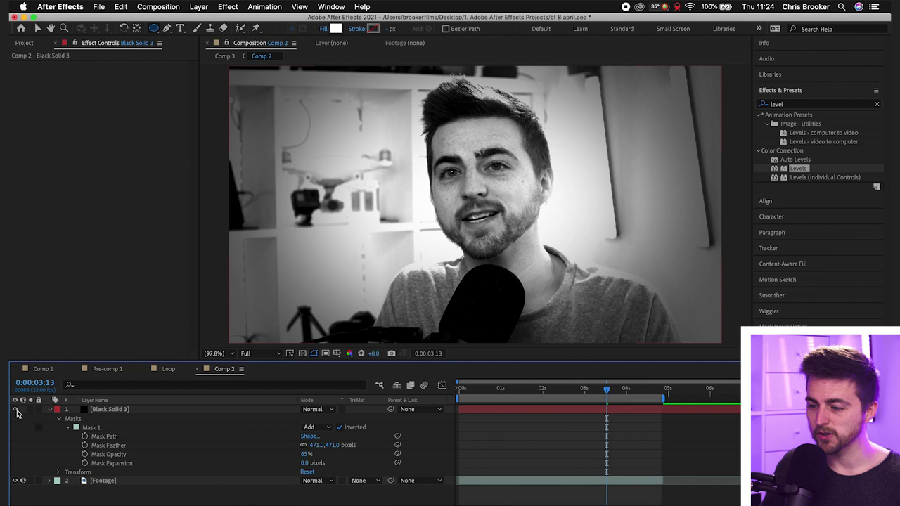
click(16, 410)
click(16, 410)
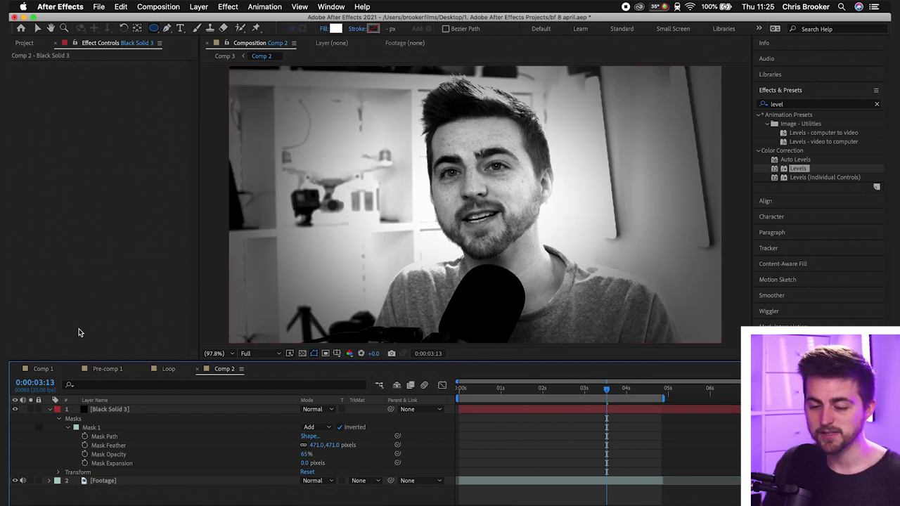
key(u)
click(131, 458)
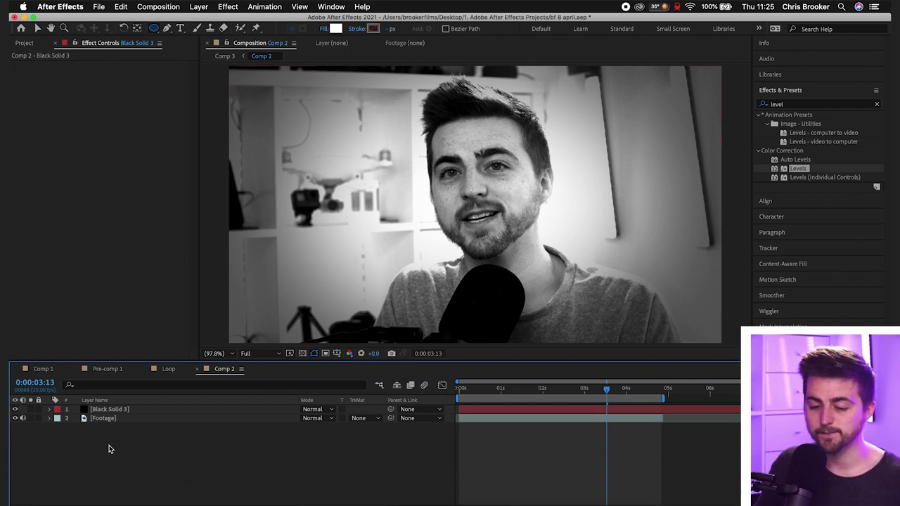
Add a new adjustment layer and apply Gaussian Blur to it.
right_click(151, 434)
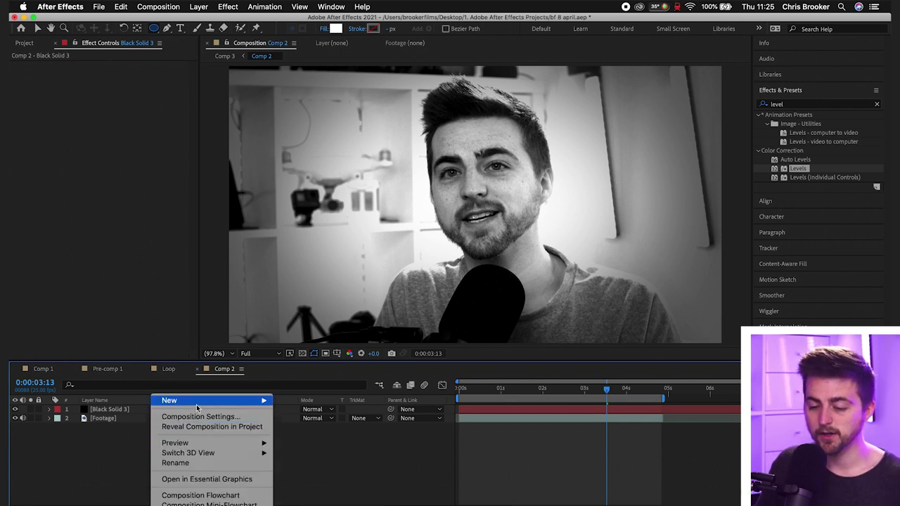
mouse_move(198, 408)
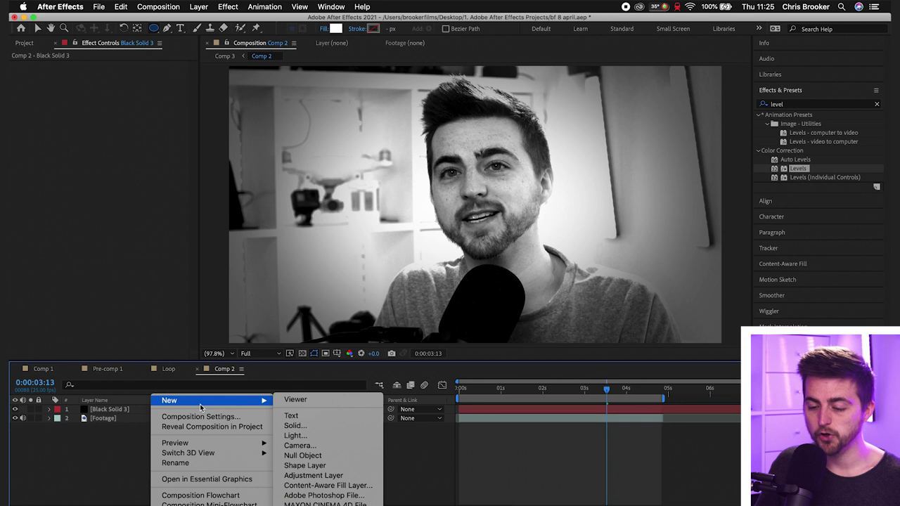
click(290, 476)
click(812, 105)
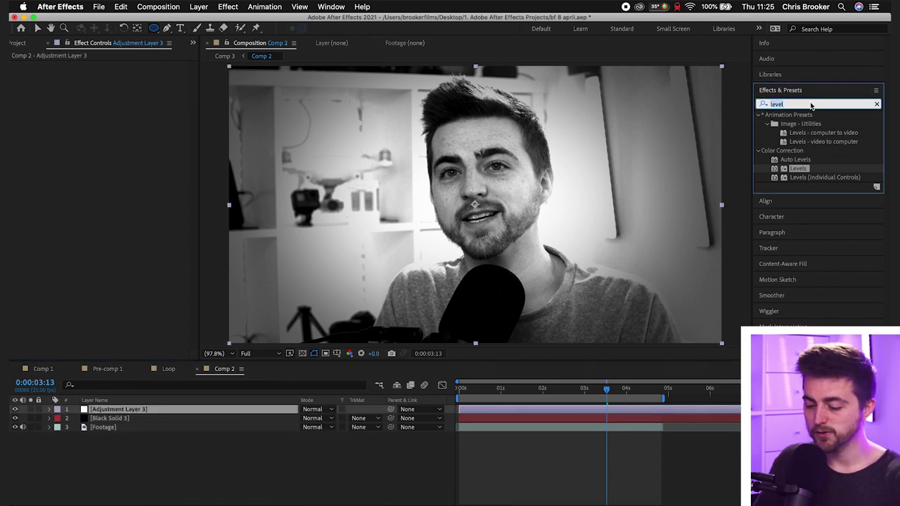
text(gaus)
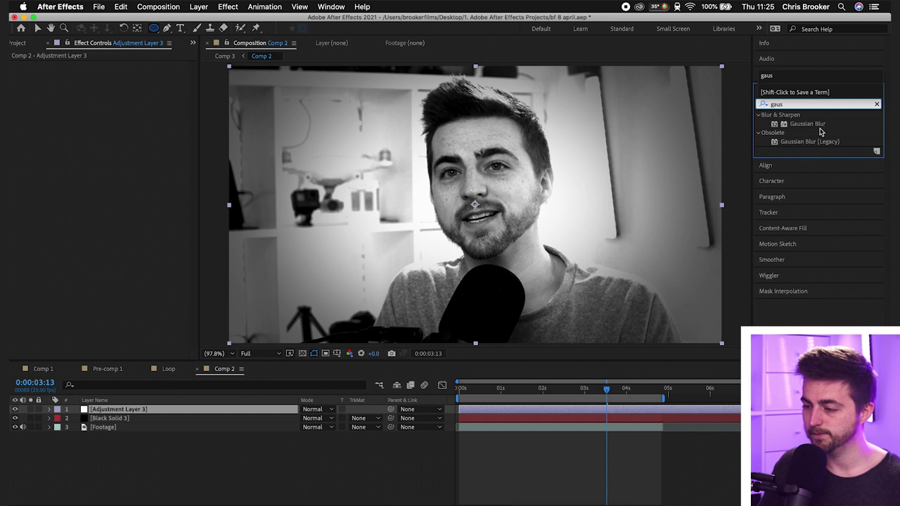
click(796, 127)
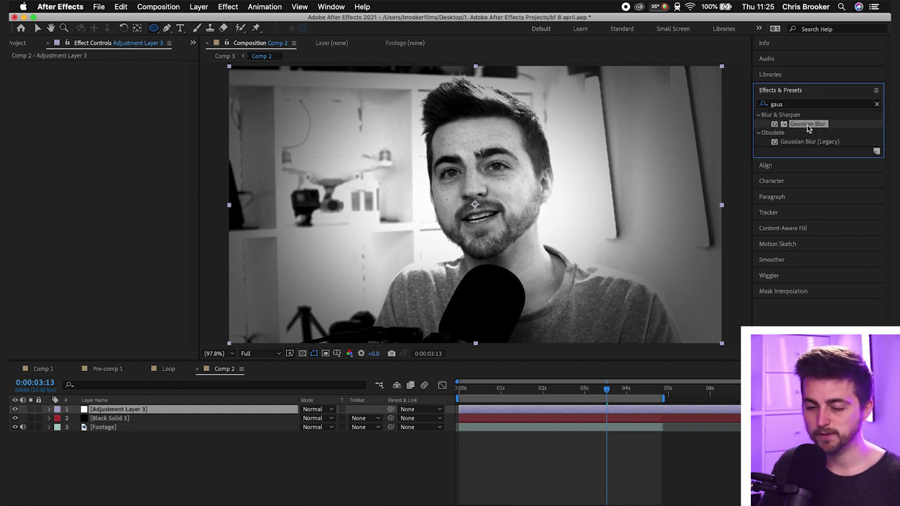
drag(808, 128, 118, 411)
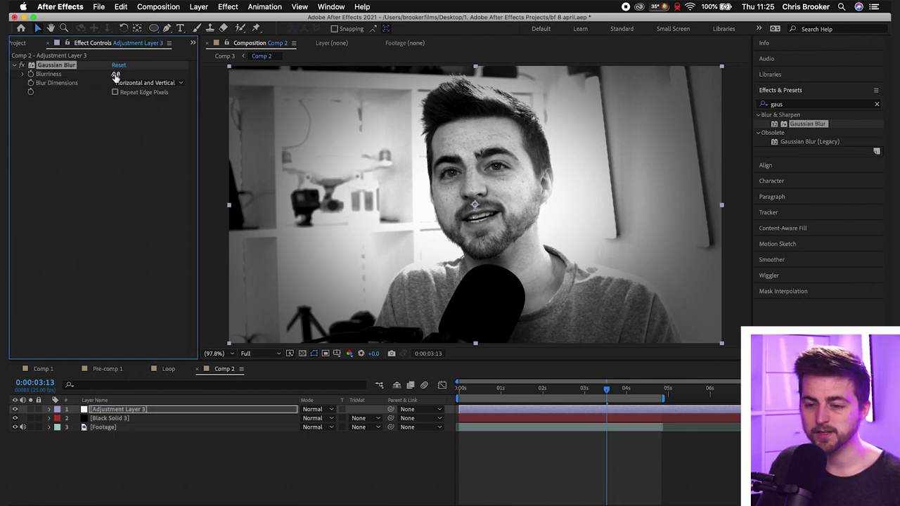
Set Gaussian Blur to 49.6 blurriness, horizontal only, with Repeat Edge Pixels on.
drag(116, 75, 395, 93)
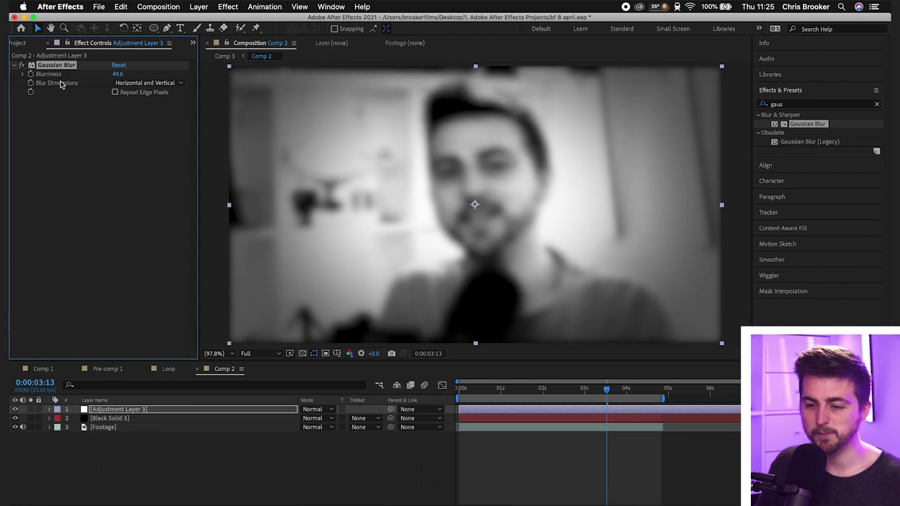
click(147, 82)
click(132, 105)
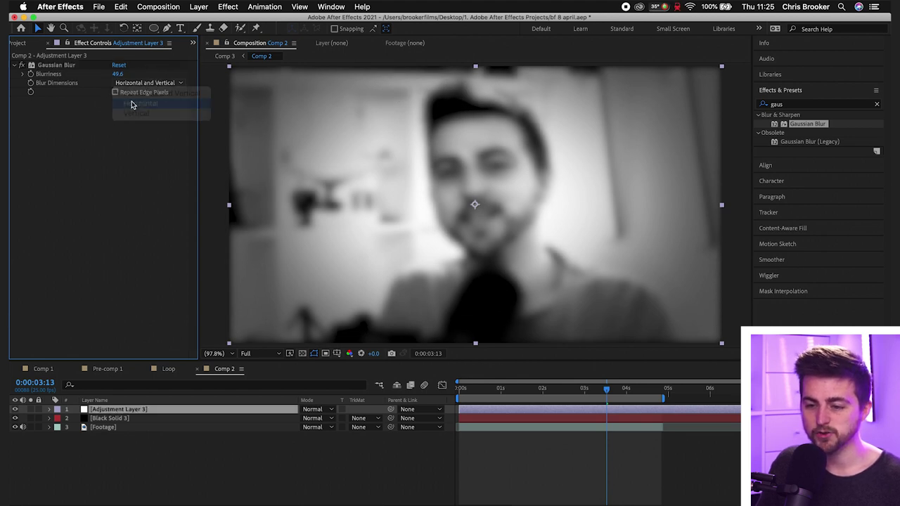
click(114, 92)
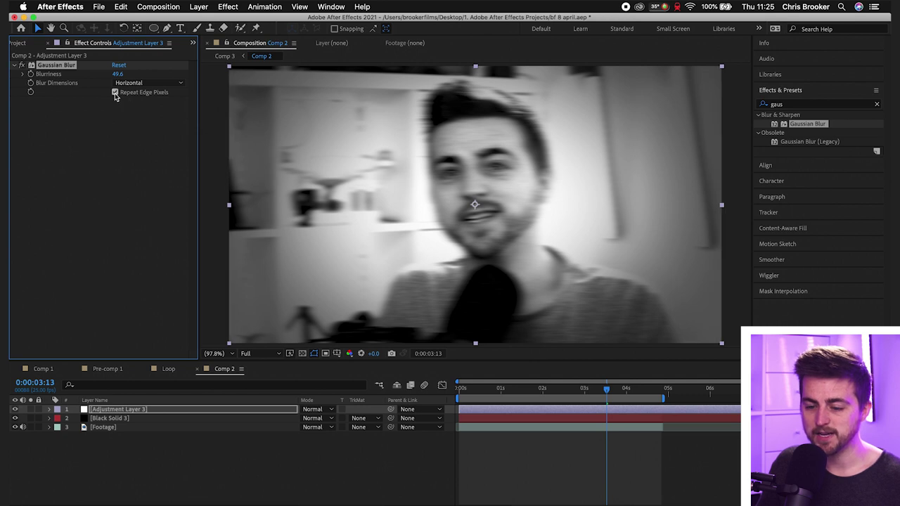
click(120, 412)
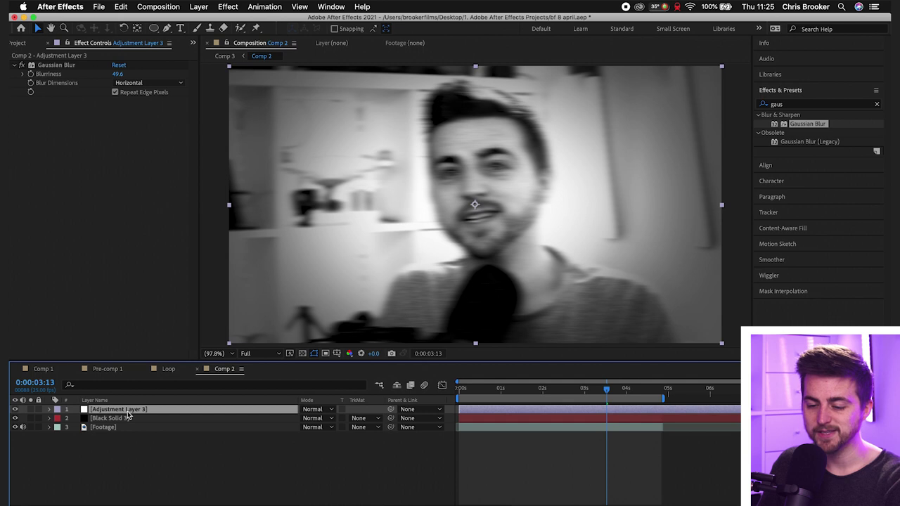
Lower Adjustment Layer 3's opacity to 46% and collapse the layer.
key(t)
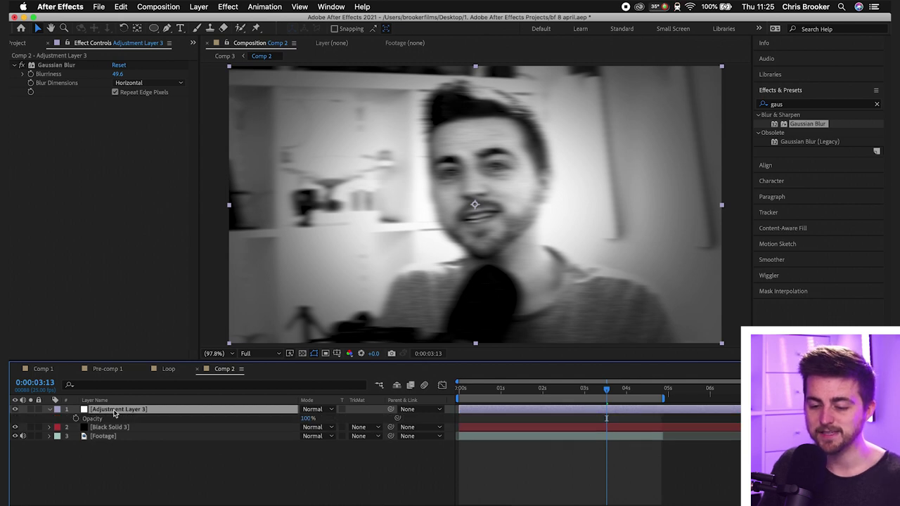
click(50, 411)
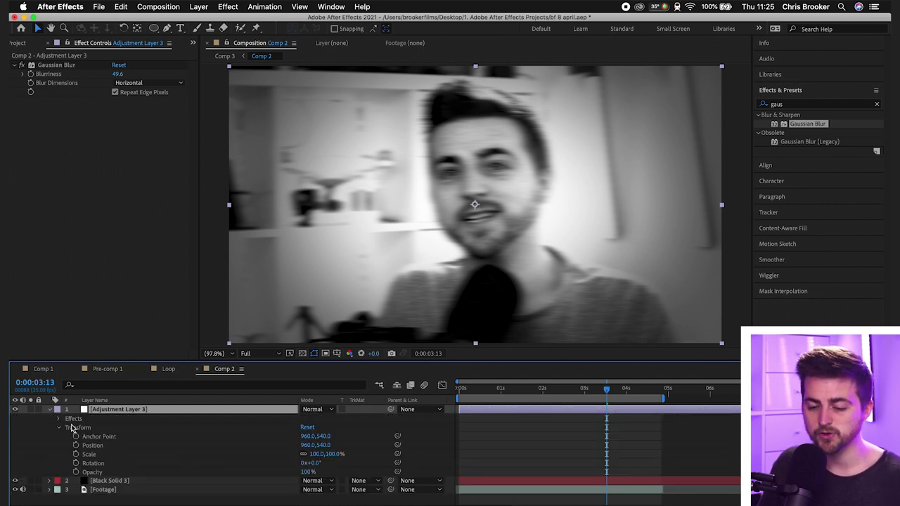
click(61, 430)
click(60, 428)
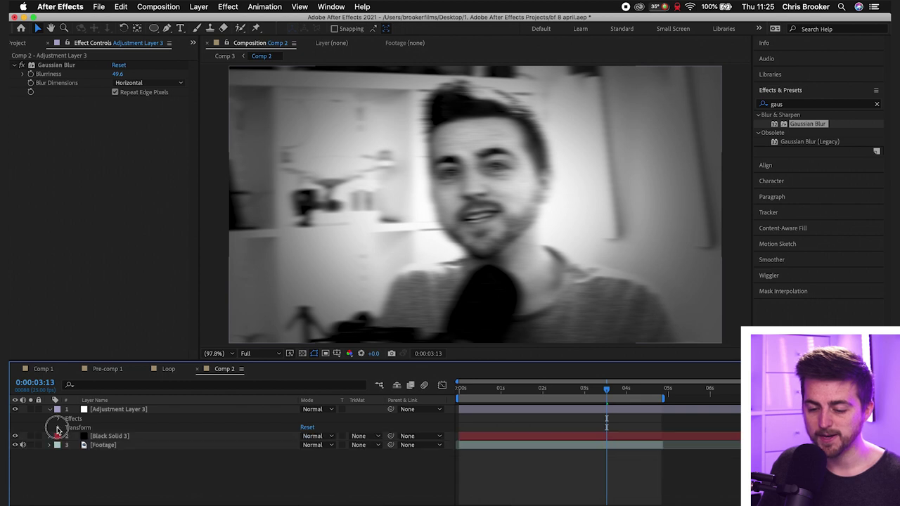
click(59, 428)
click(92, 472)
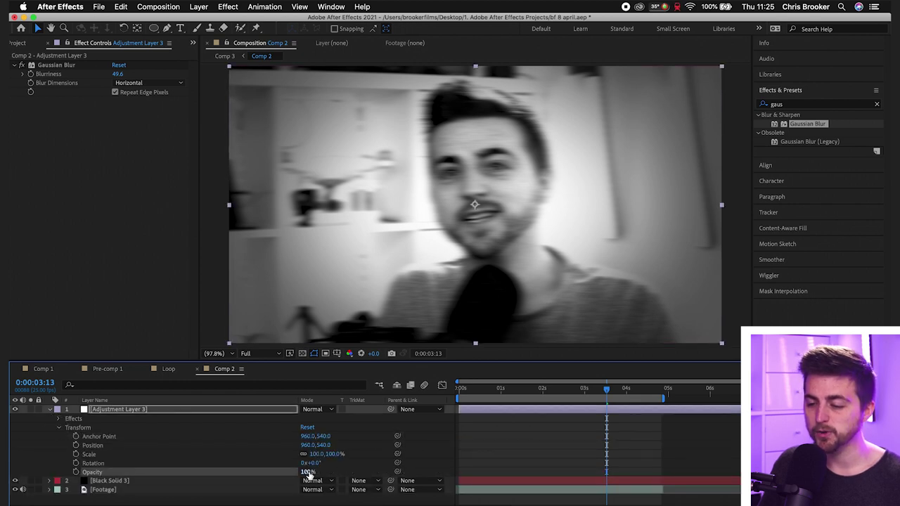
drag(308, 472, 267, 482)
click(570, 443)
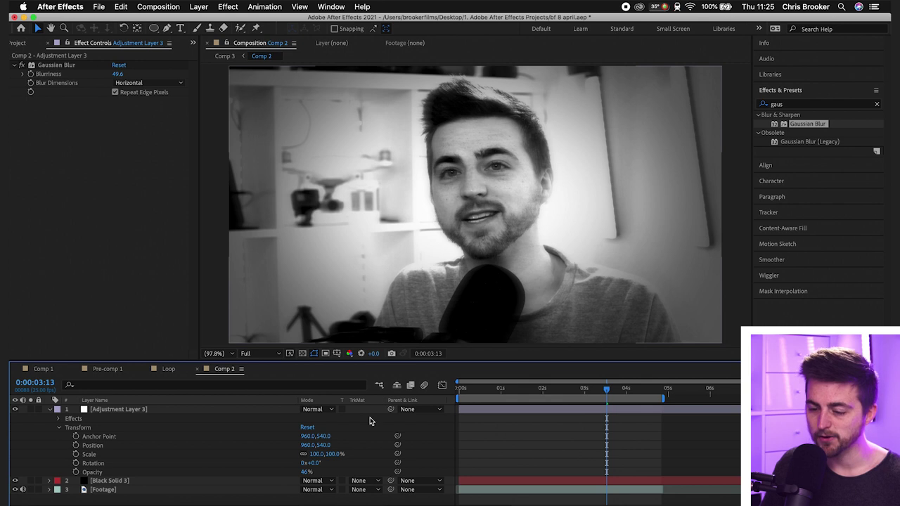
click(49, 409)
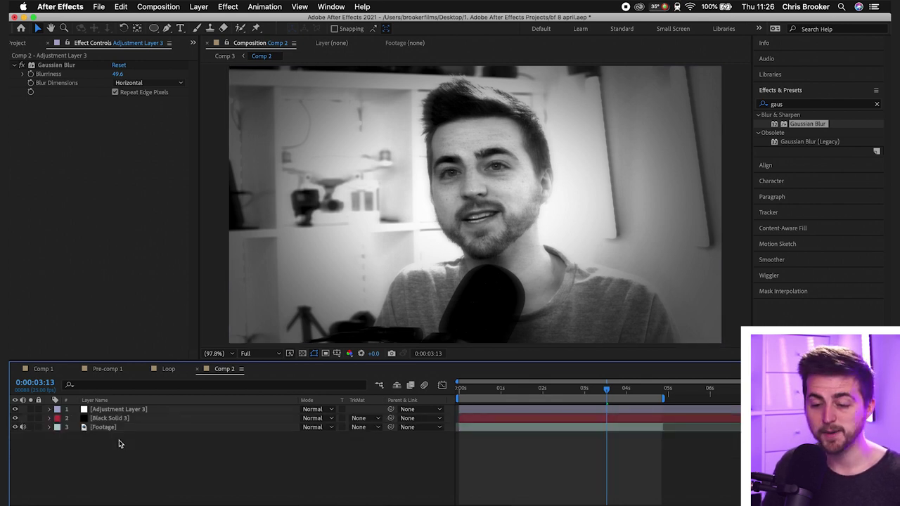
Add a new adjustment layer at the top of Comp 2.
right_click(147, 462)
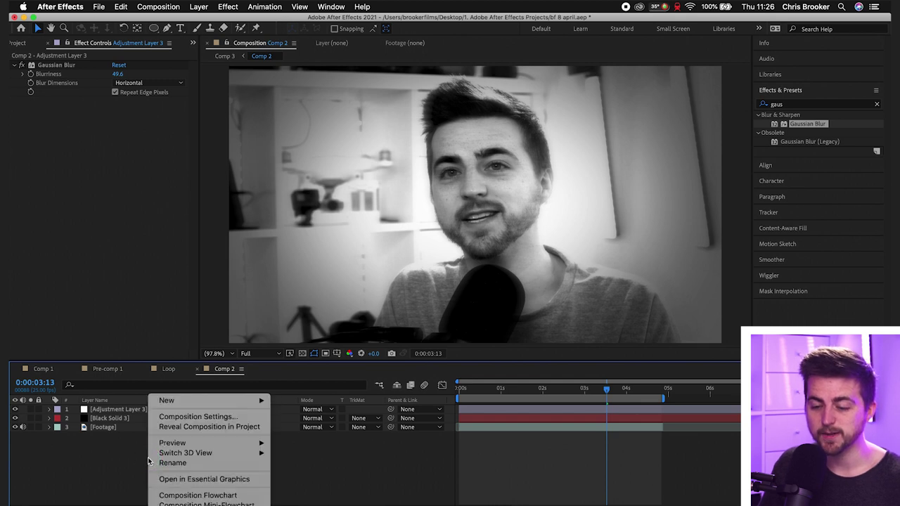
mouse_move(225, 405)
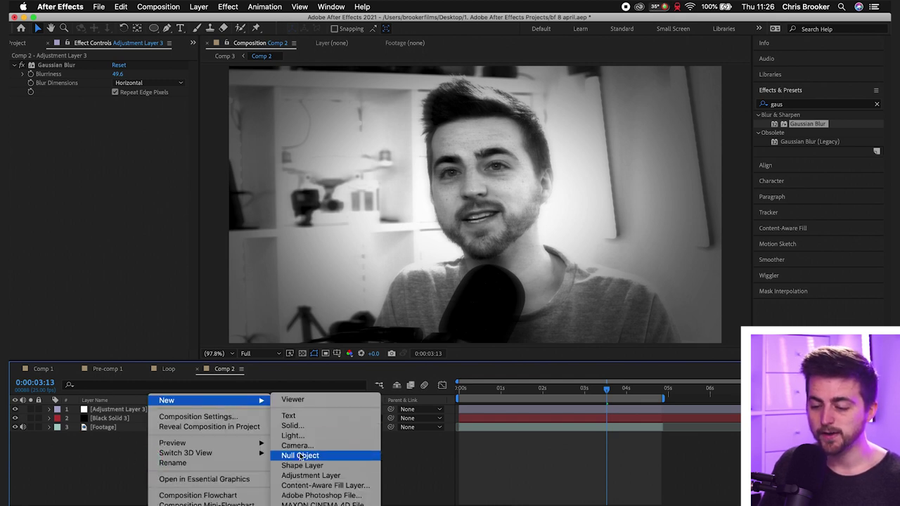
click(294, 476)
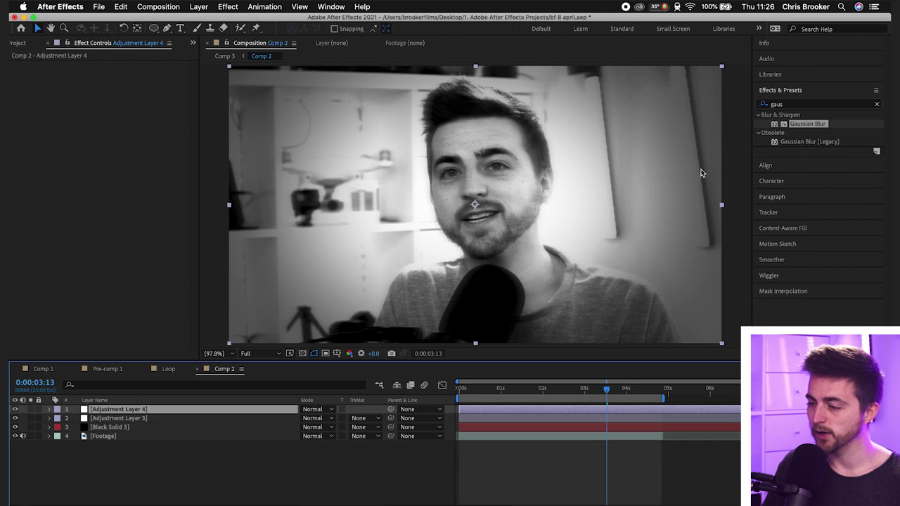
Apply the Venetian Blinds effect to Adjustment Layer 3, undoing a mistaken preset.
click(800, 105)
text(blind)
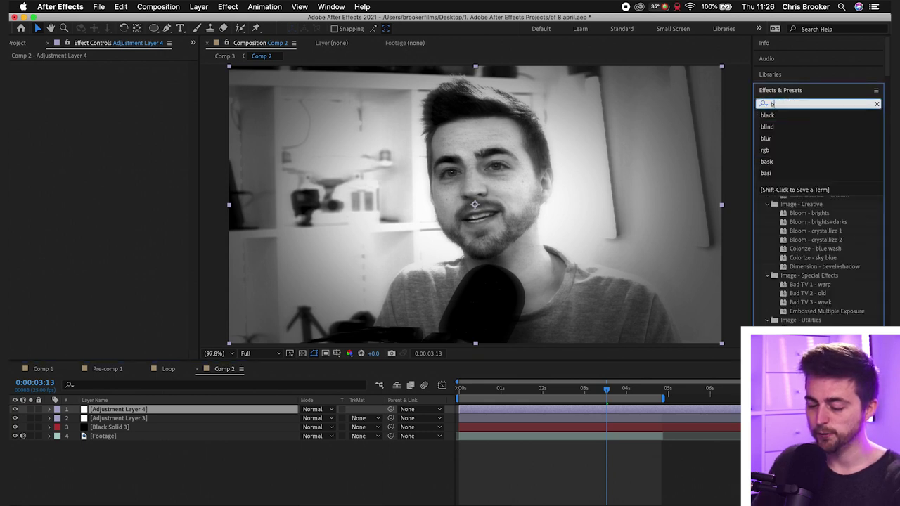
click(809, 150)
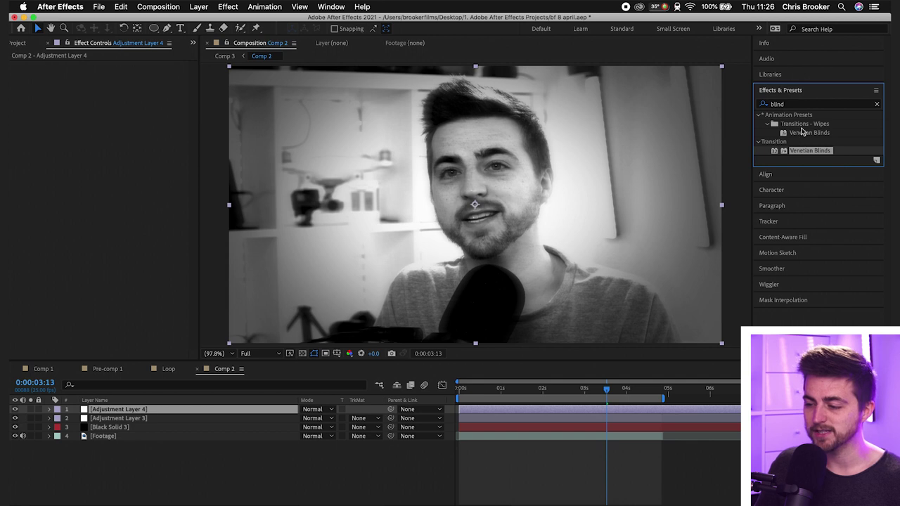
drag(802, 132, 136, 418)
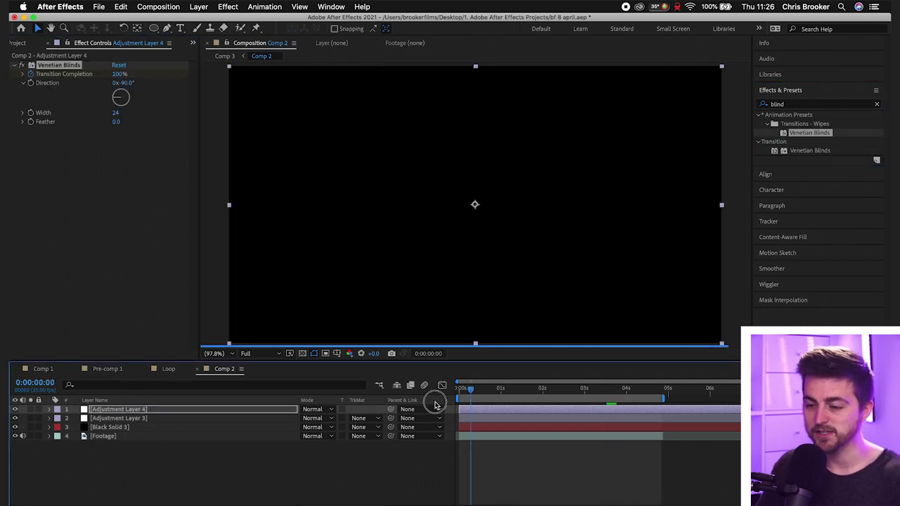
key(super+z)
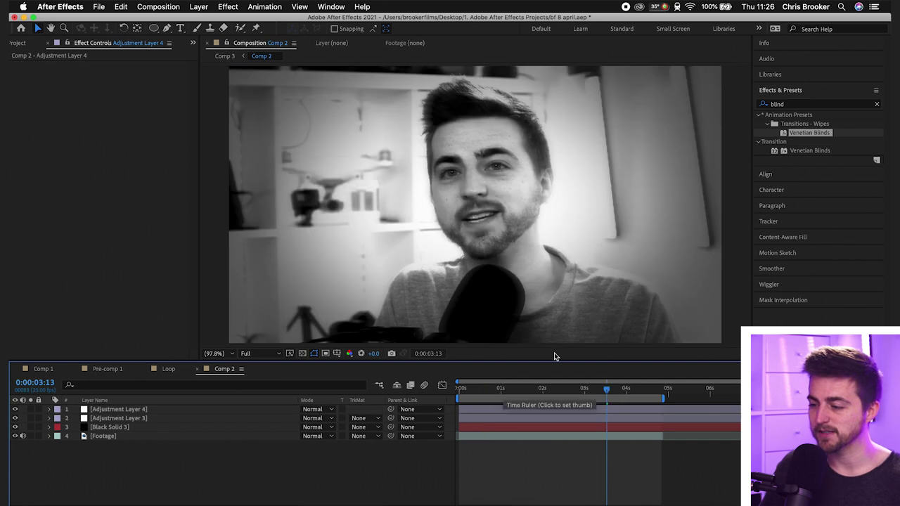
click(815, 152)
drag(816, 153, 152, 418)
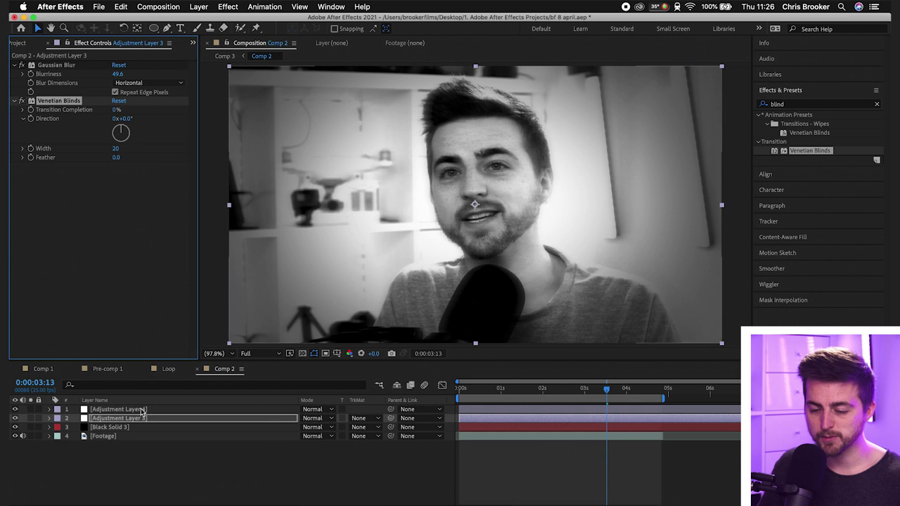
click(131, 411)
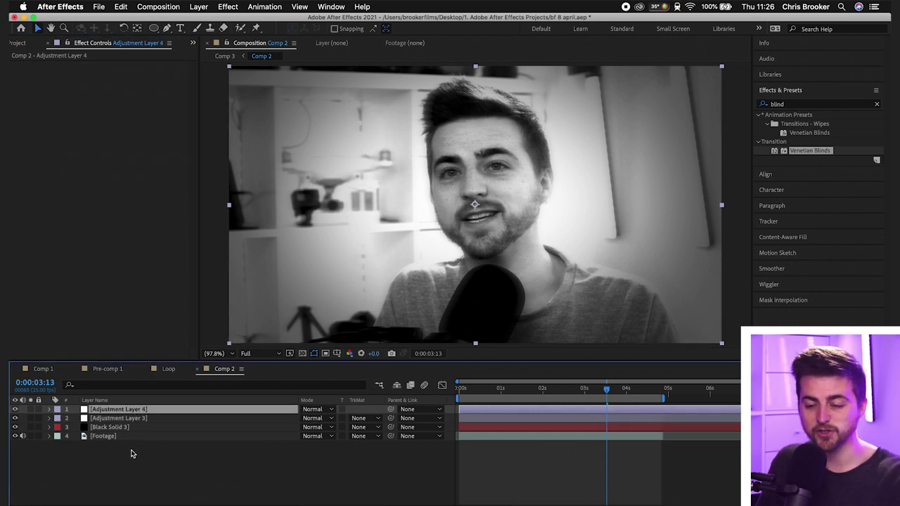
Rename Adjustment Layer 4 to 'blinds' and apply Venetian Blinds to it.
right_click(120, 412)
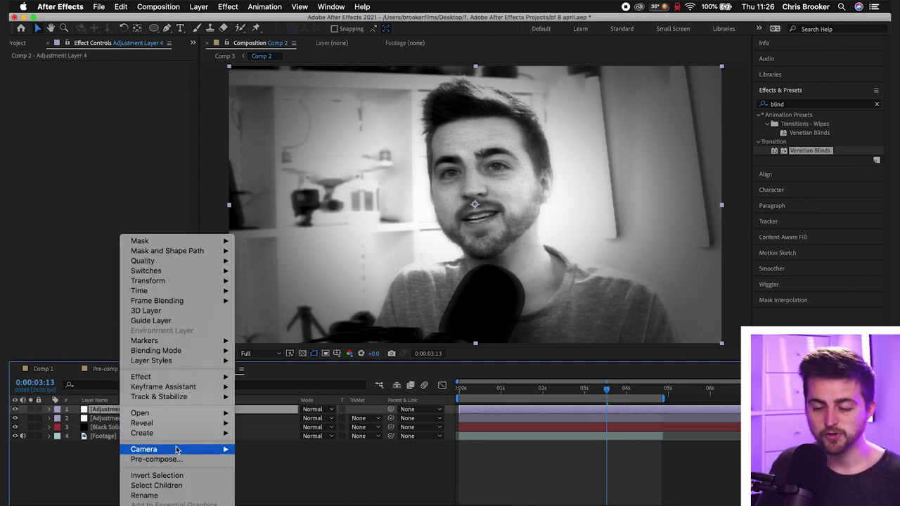
mouse_move(167, 425)
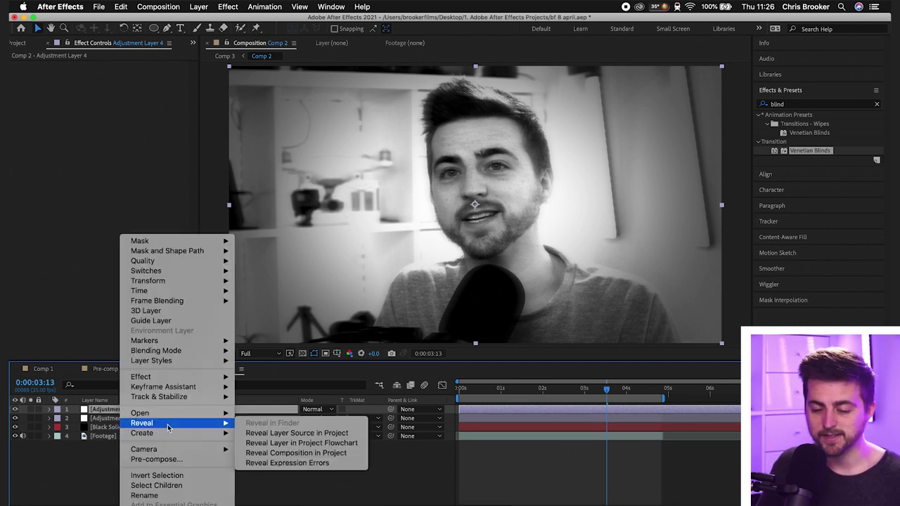
click(145, 495)
text(b)
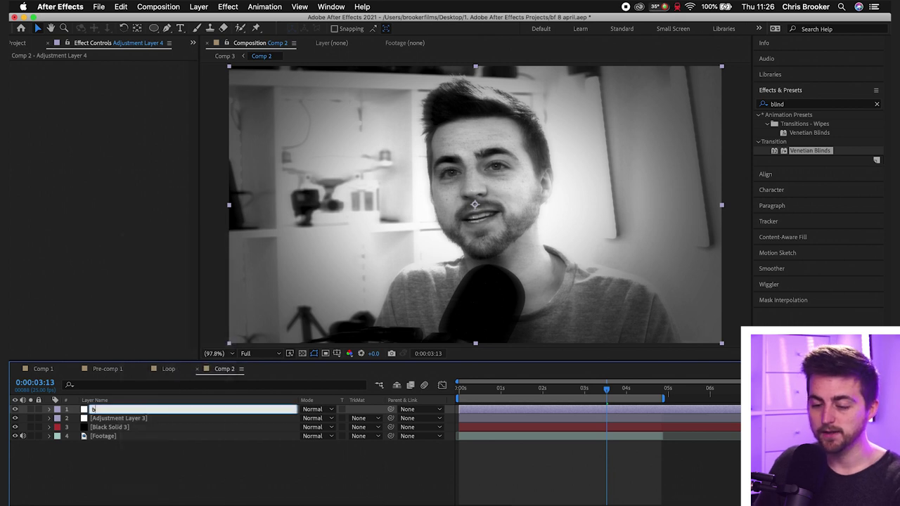
text(linds)
key(Return)
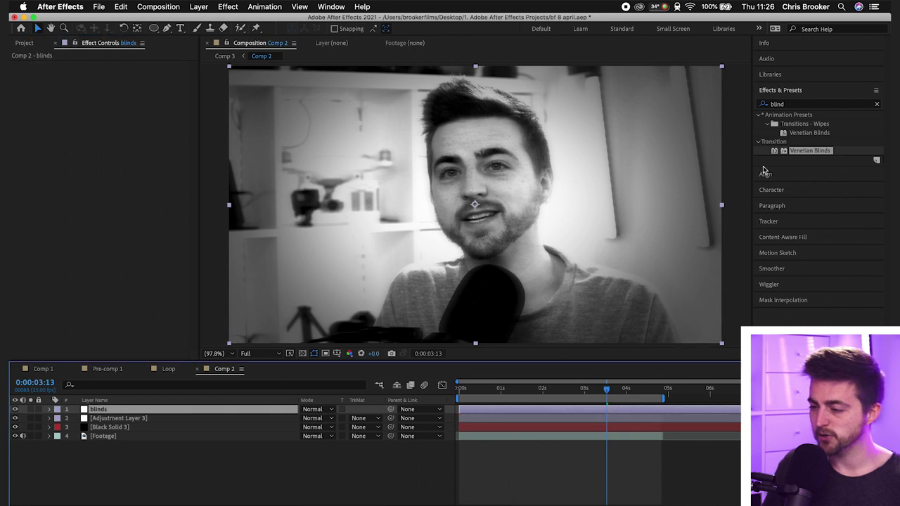
drag(805, 150, 98, 410)
click(103, 419)
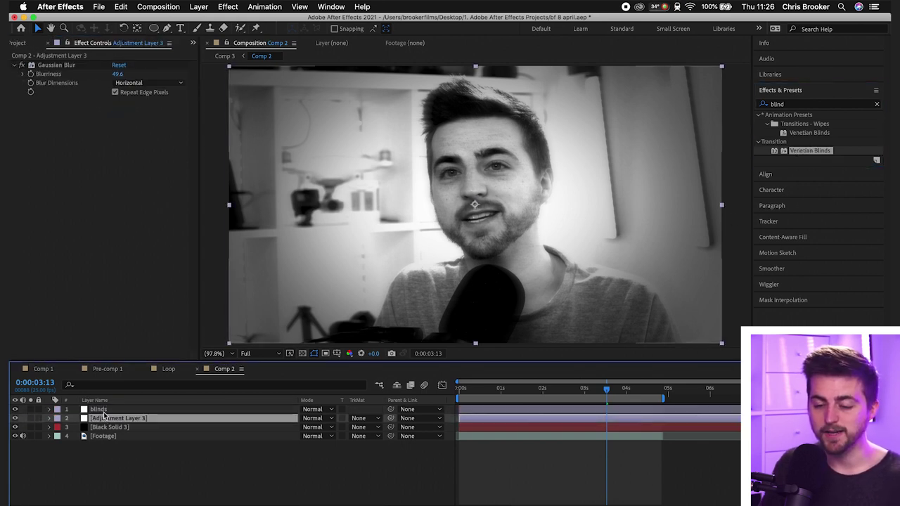
Set Venetian Blinds to 20% completion, 90° direction, width 8 and feather 3.
click(102, 411)
drag(117, 74, 124, 74)
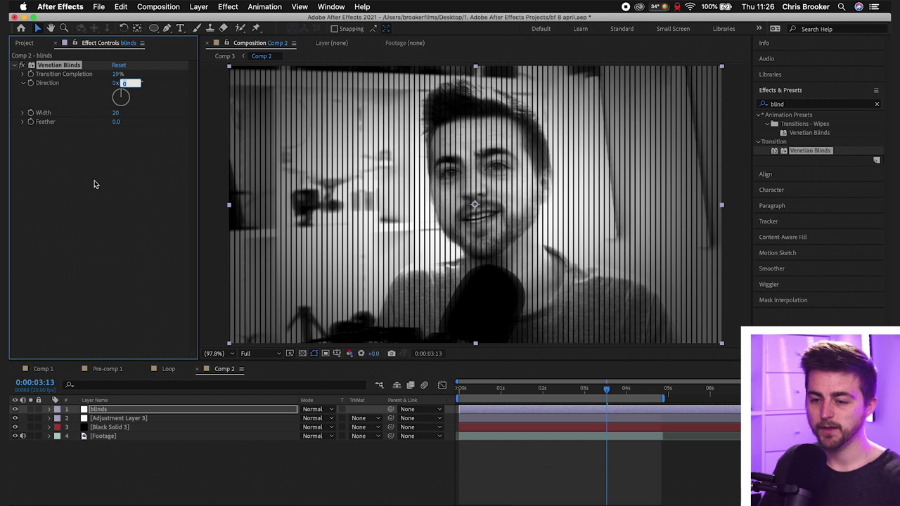
text(90)
key(Return)
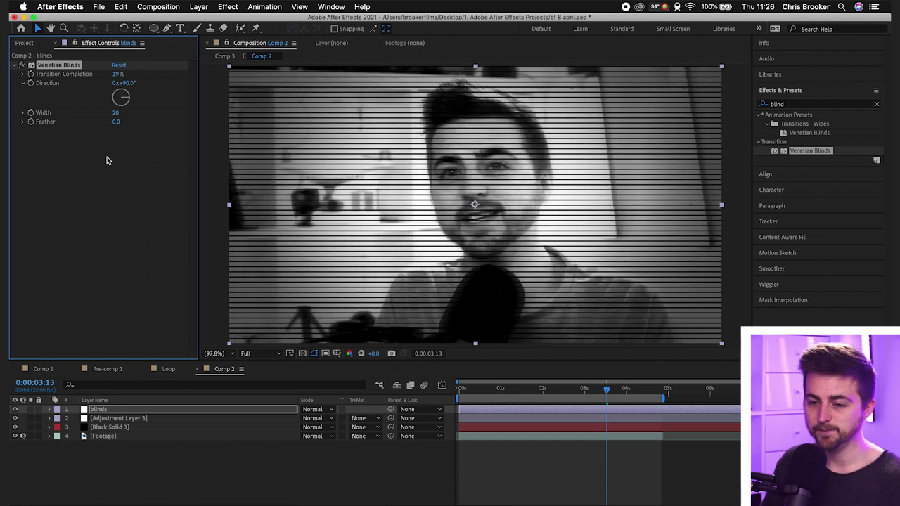
mouse_move(110, 114)
mouse_down()
mouse_move(100, 114)
mouse_move(108, 115)
mouse_up()
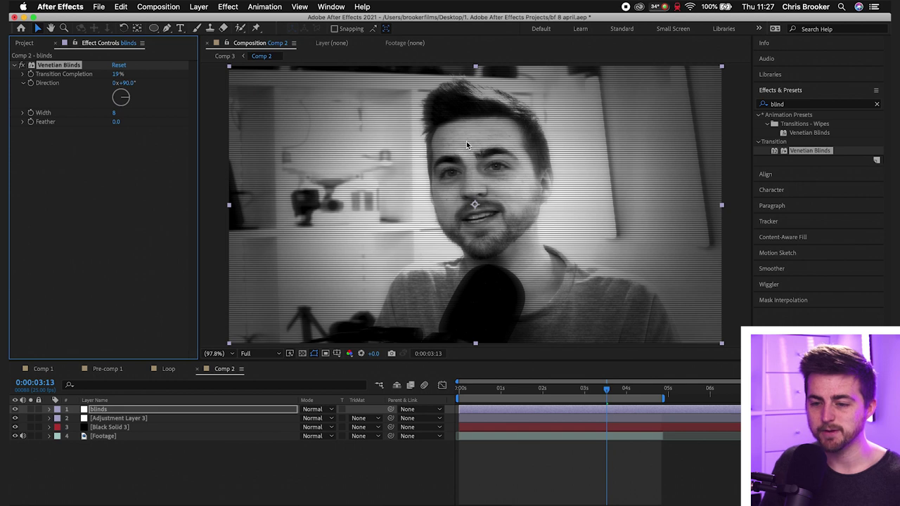
drag(117, 124, 57, 133)
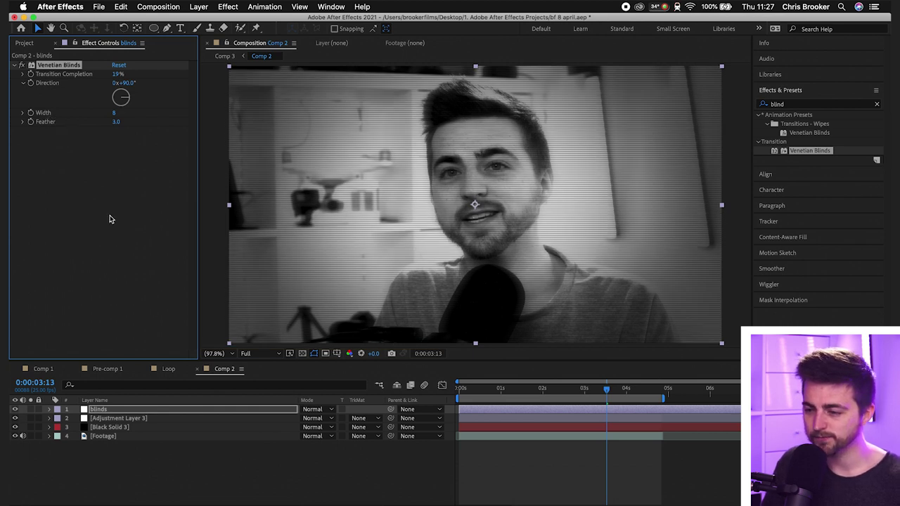
drag(117, 75, 20, 141)
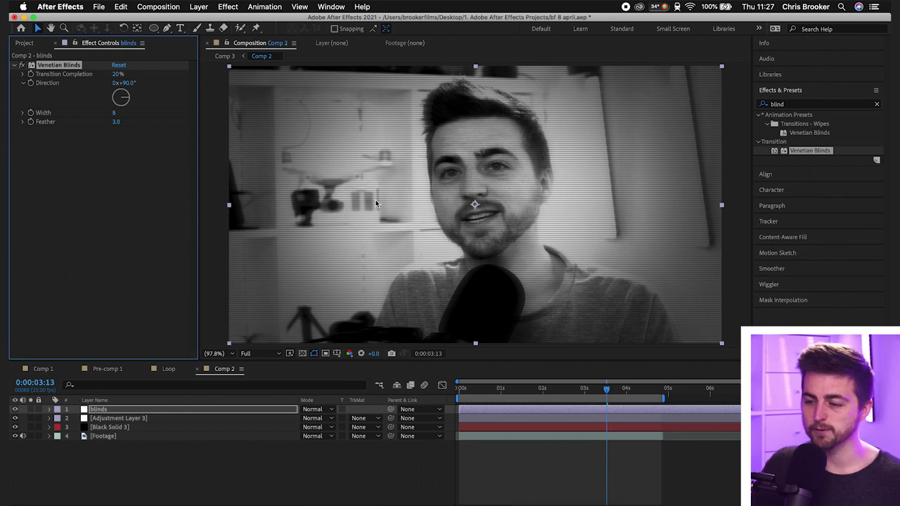
click(502, 460)
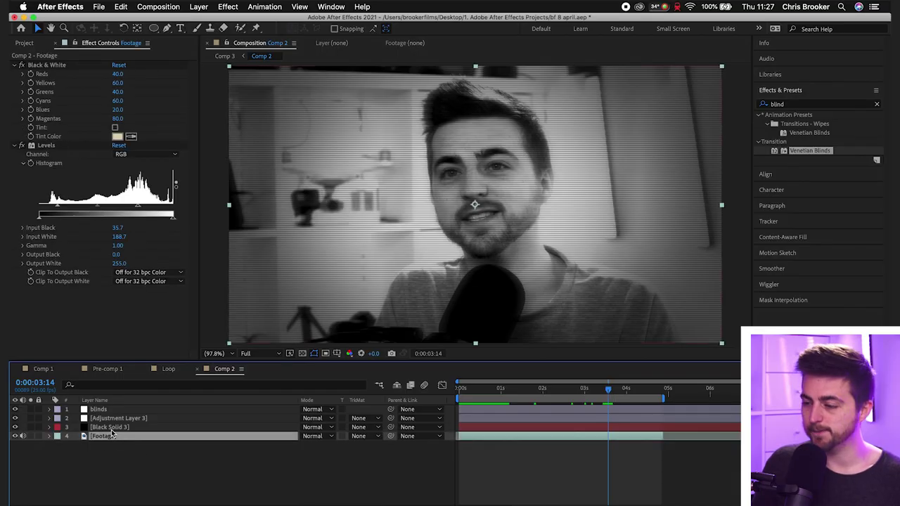
Search 'nois' and apply the Noise effect to the Footage layer.
click(789, 105)
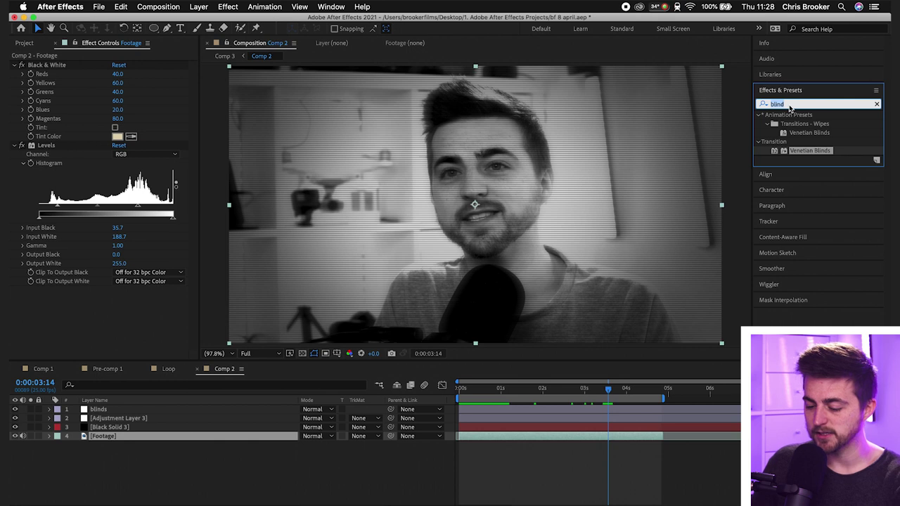
text(noise)
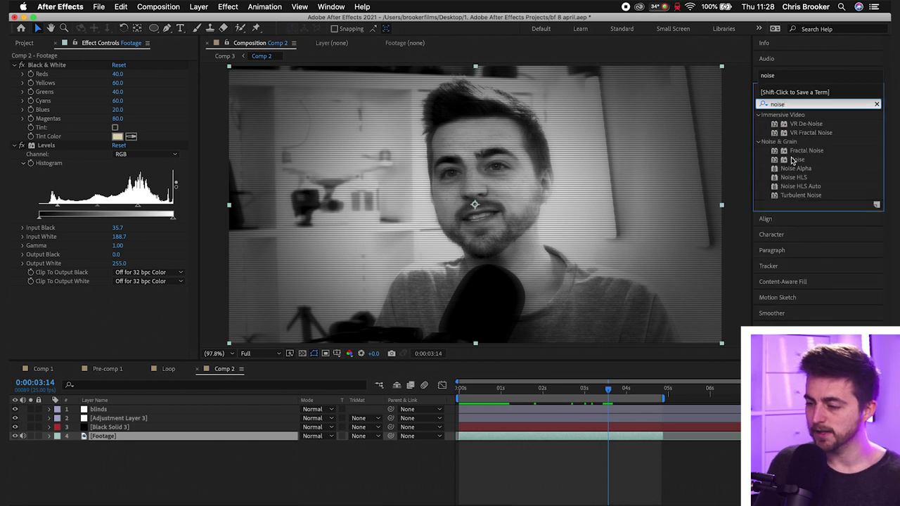
click(799, 160)
drag(797, 161, 125, 436)
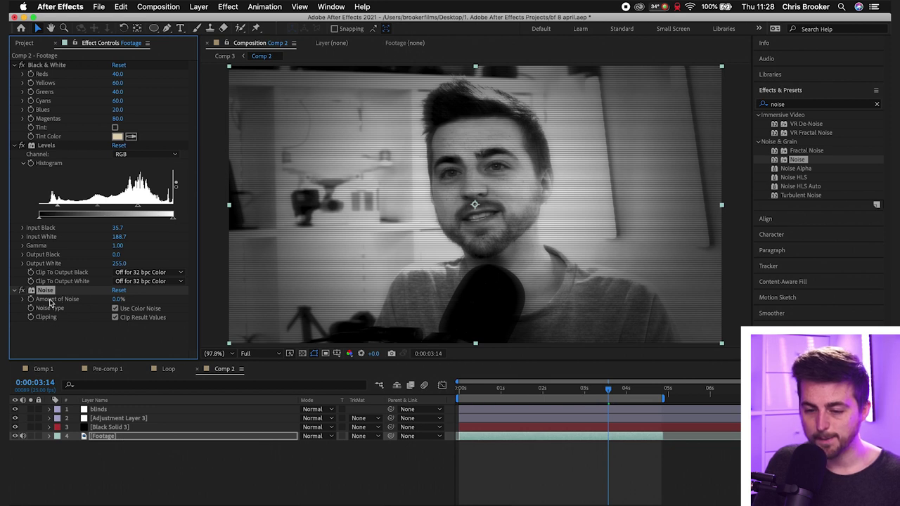
Adjust Amount of Noise, trying 10% and 50% while settling on 40%.
click(118, 300)
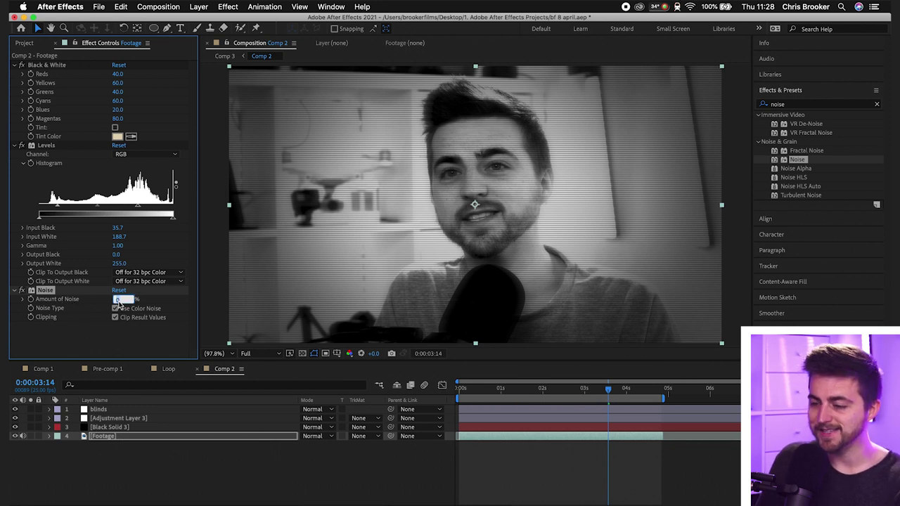
text(10)
key(Return)
drag(117, 300, 188, 304)
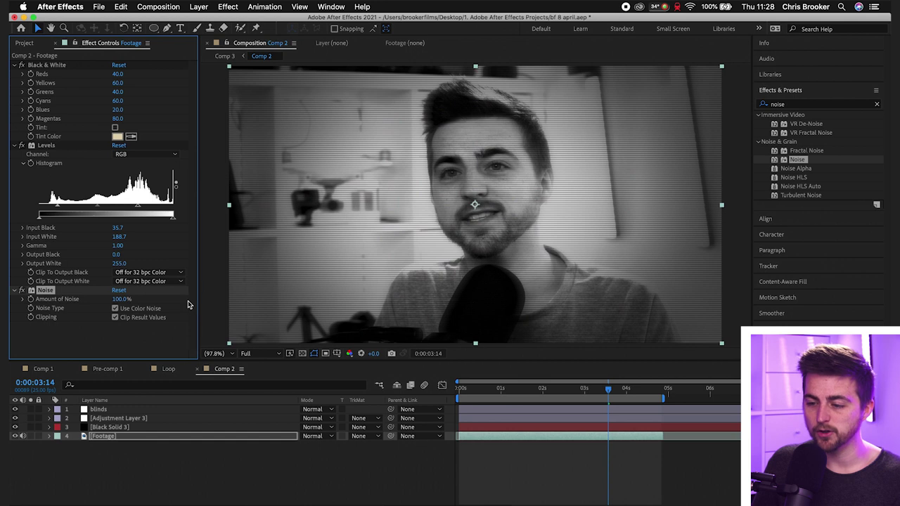
click(121, 300)
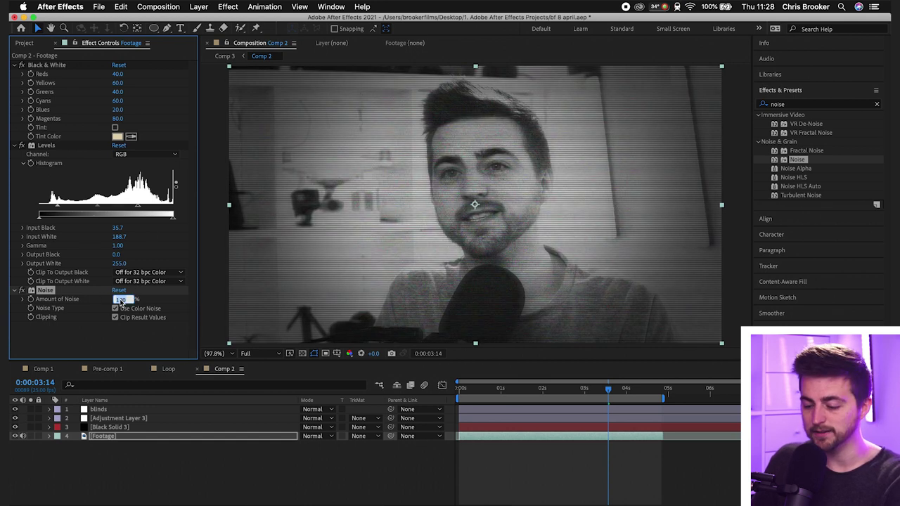
text(50)
key(Return)
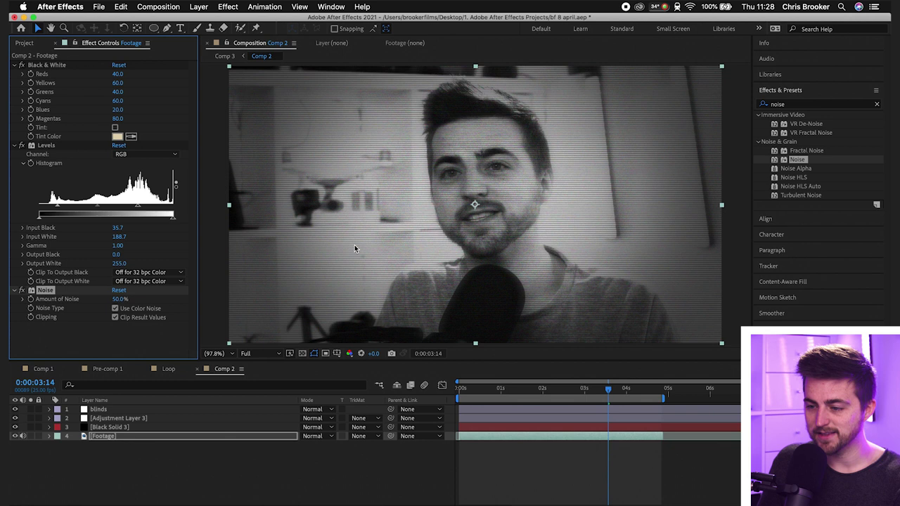
click(120, 300)
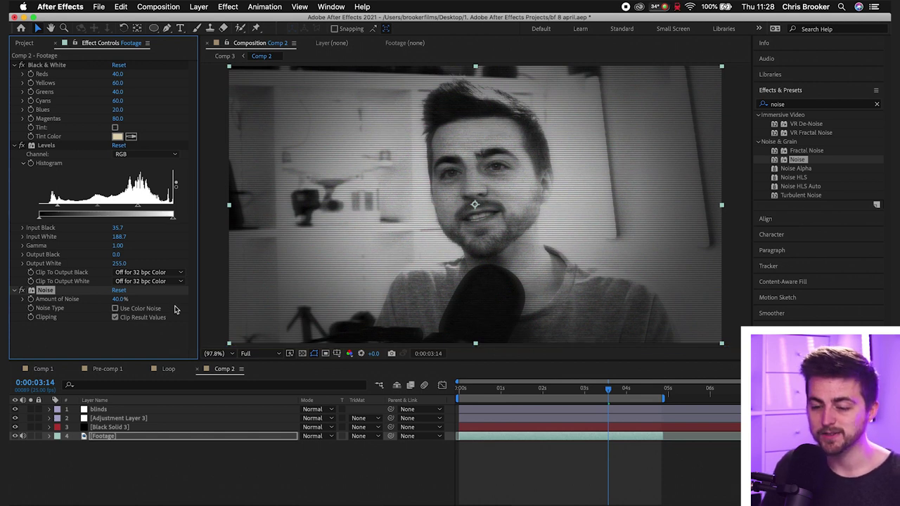
click(182, 469)
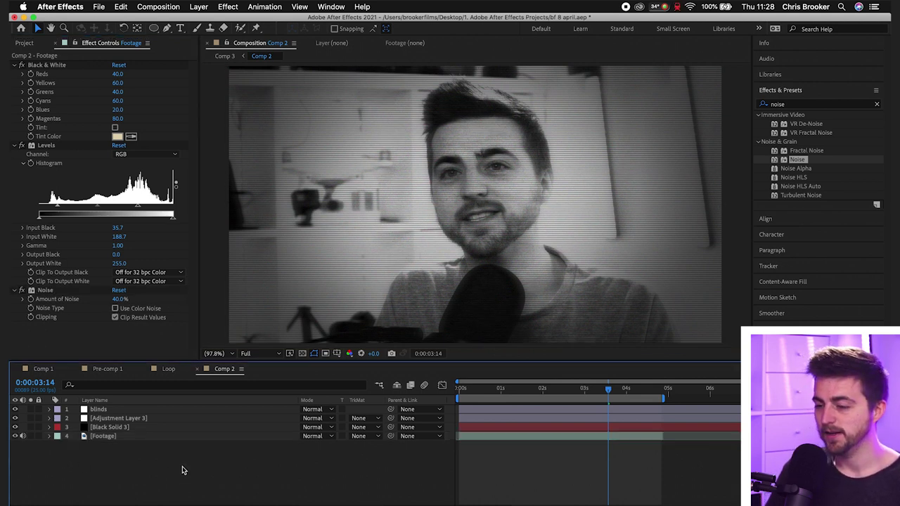
key(space)
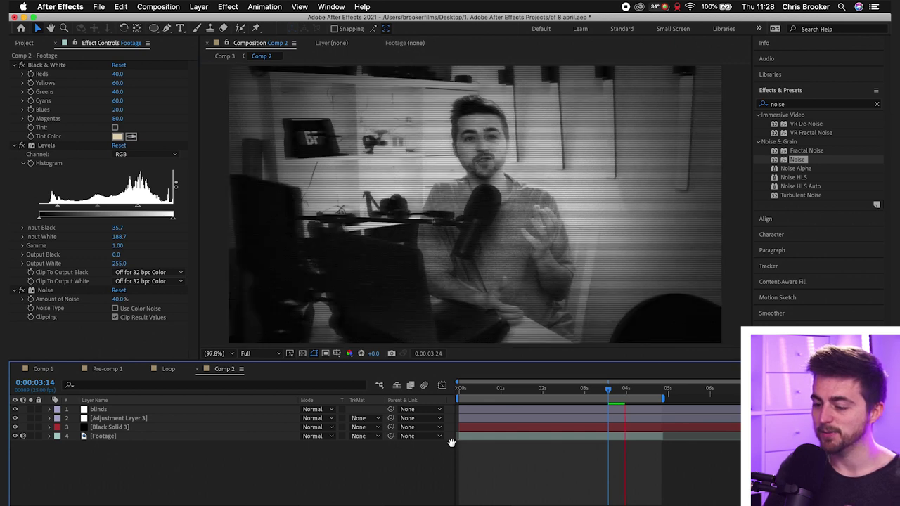
click(613, 389)
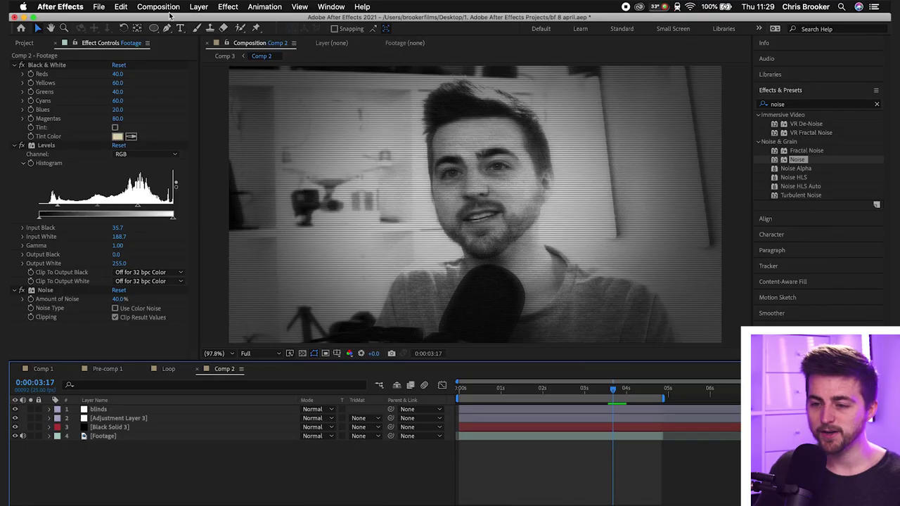
Create a new black solid layer and show the proportional grid over the comp.
click(201, 7)
mouse_move(210, 19)
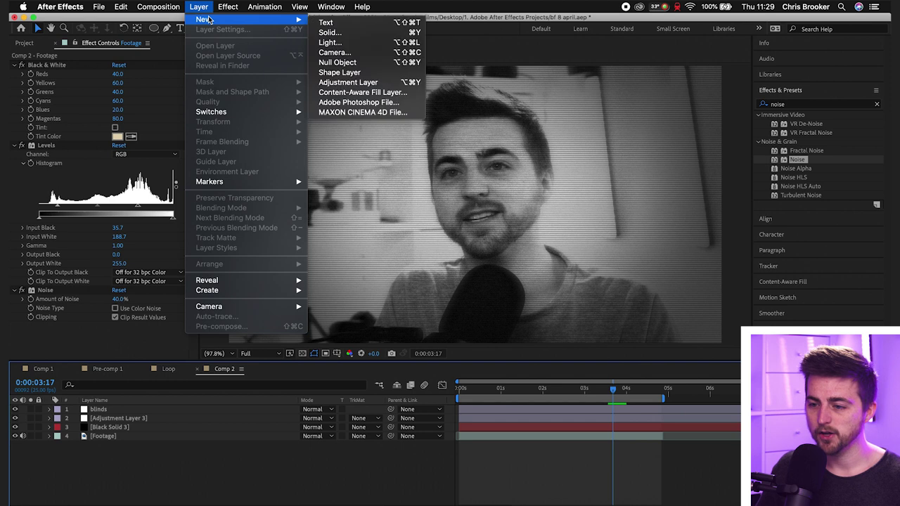
click(339, 35)
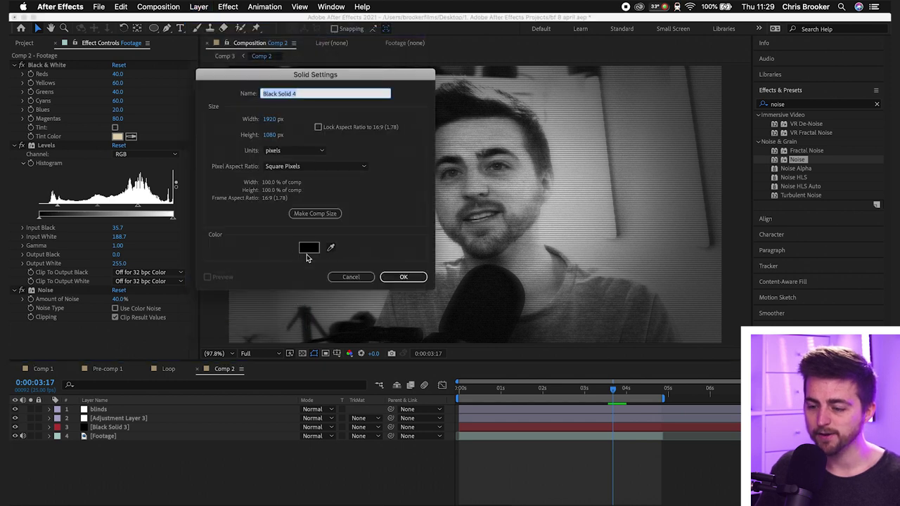
click(403, 277)
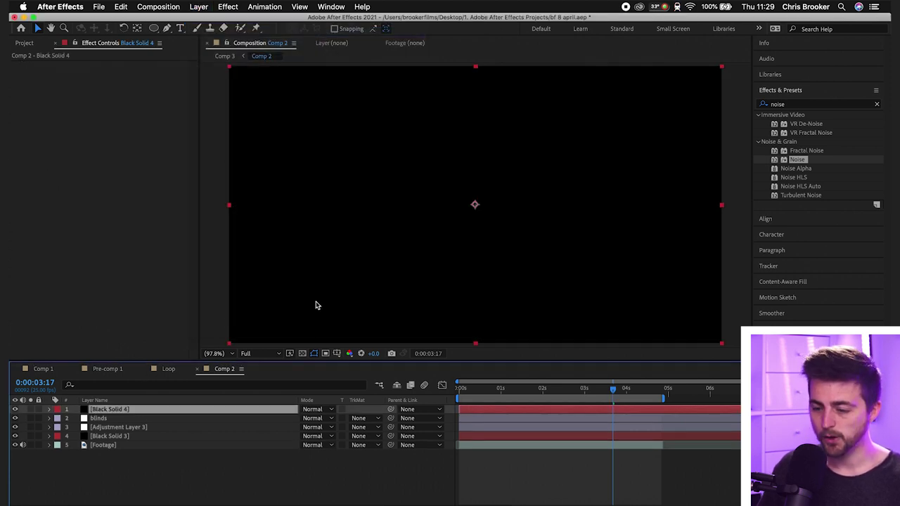
click(337, 353)
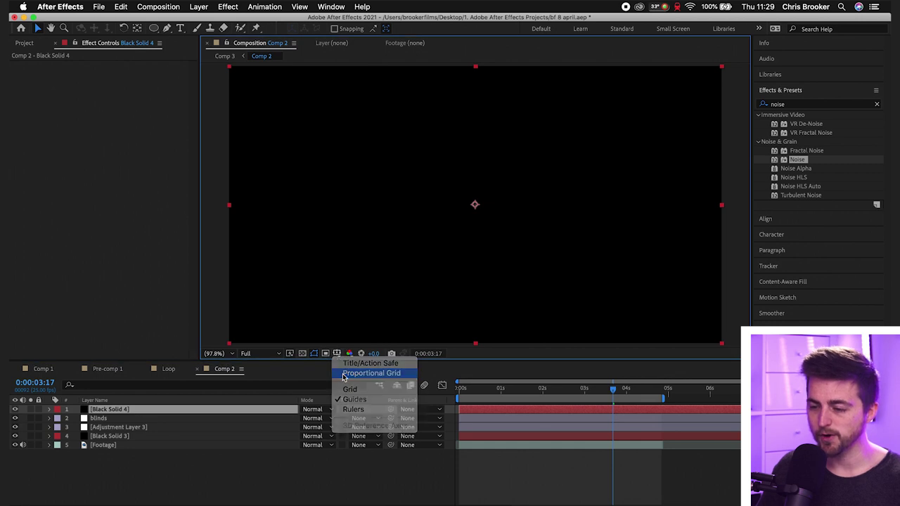
click(358, 371)
Draw a rectangular mask on the black solid, invert it, and hide the grid.
scroll(378, 270, down, 2)
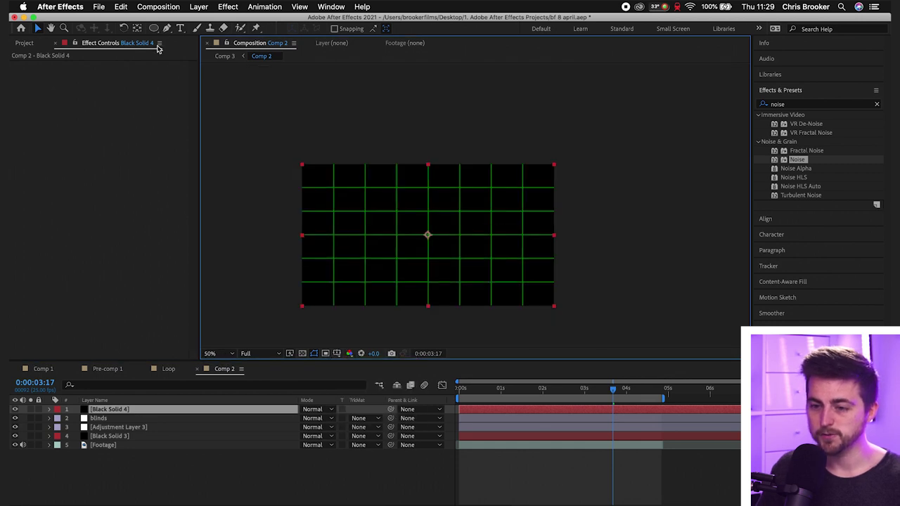
drag(152, 36, 189, 29)
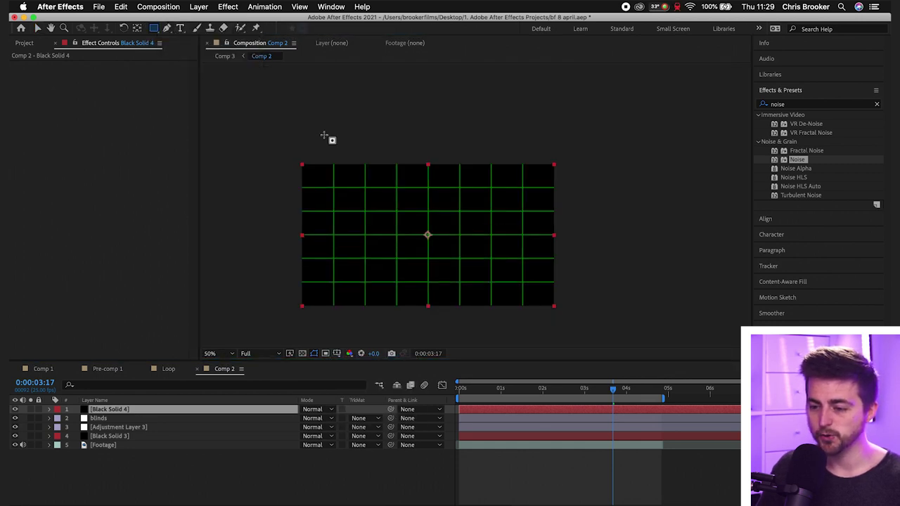
drag(365, 158, 495, 304)
key(shift+slash)
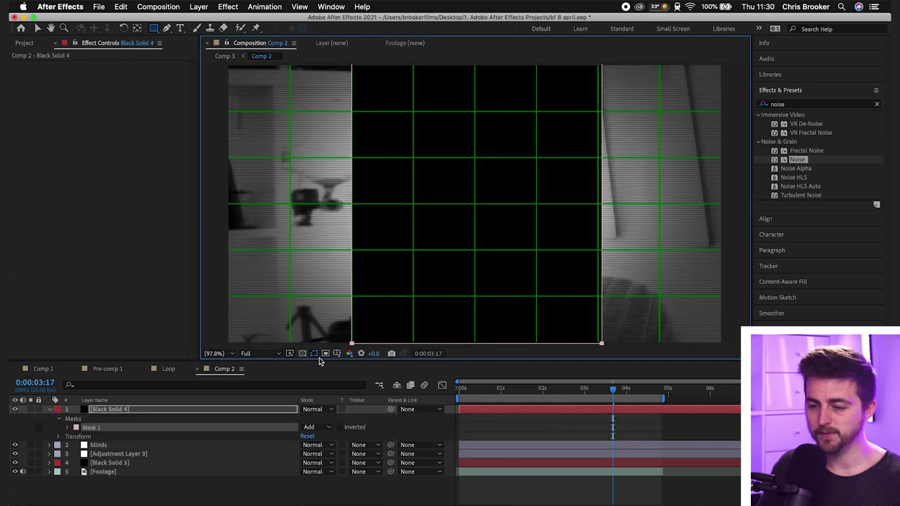
click(340, 434)
click(340, 427)
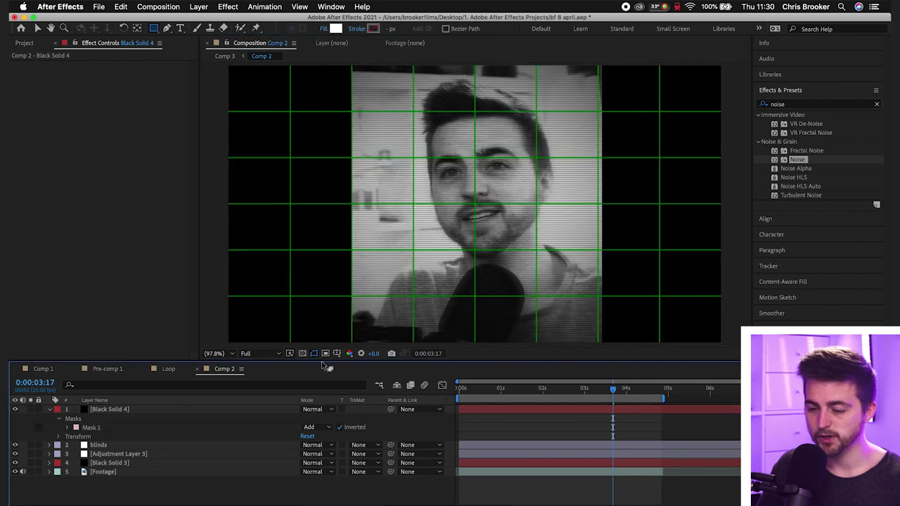
click(350, 354)
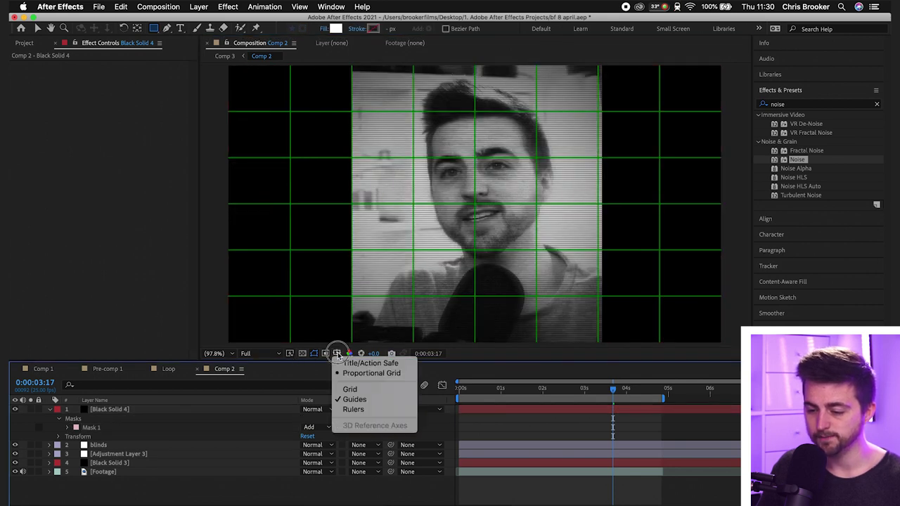
click(357, 373)
Scale the black solid to 141% so it forms black side bars.
click(101, 417)
key(s)
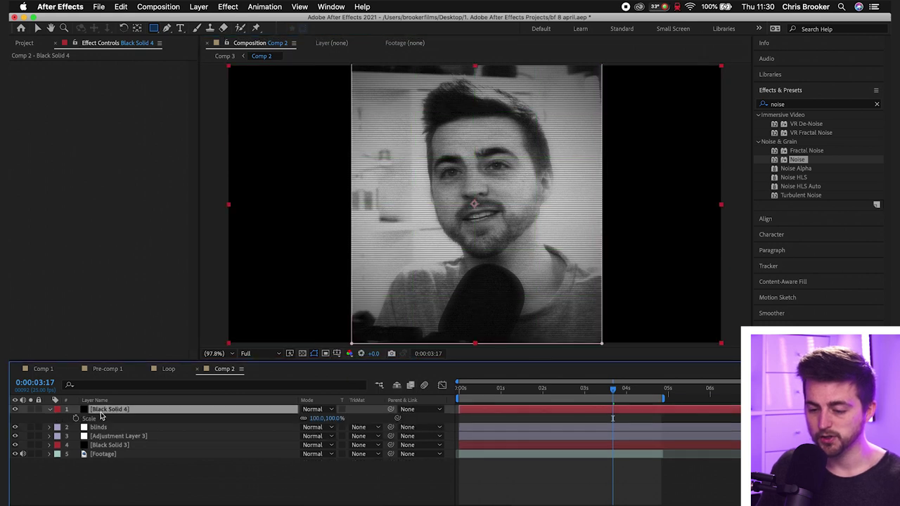
click(323, 418)
mouse_move(331, 417)
mouse_down()
mouse_move(344, 417)
mouse_move(336, 416)
mouse_up()
click(601, 455)
click(560, 473)
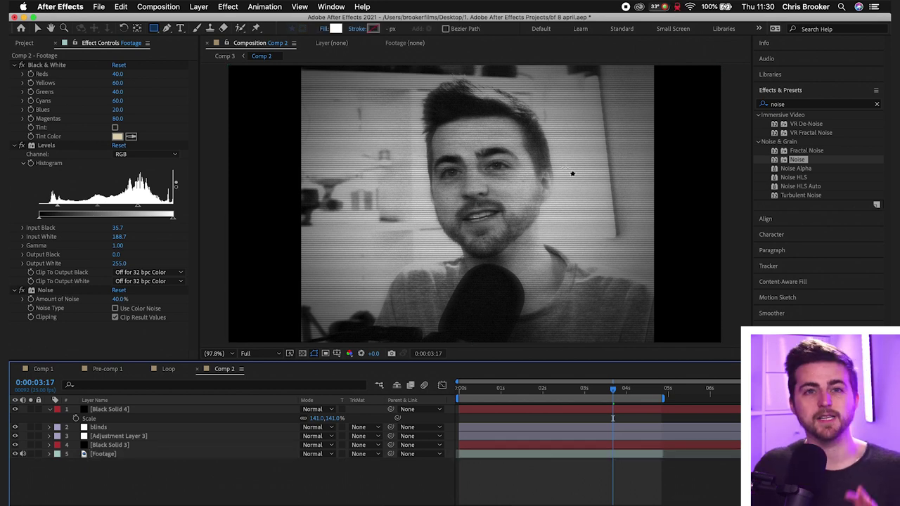
Delete Black Solid 4 and create a new 4:3 composition 1920 pixels wide.
key(Delete)
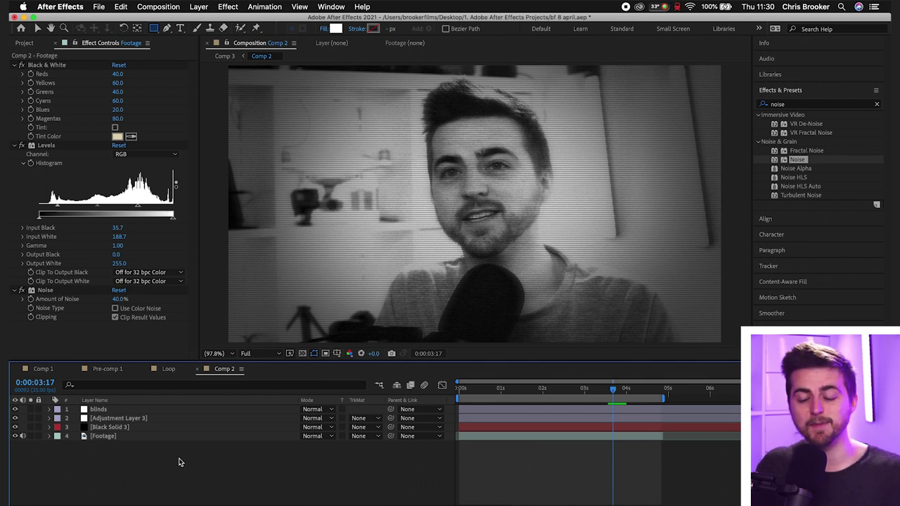
click(169, 7)
click(169, 18)
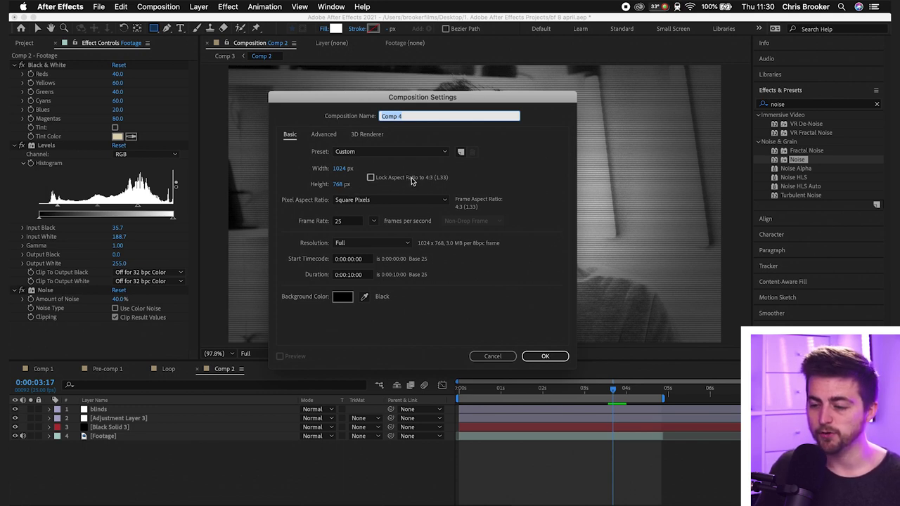
click(389, 177)
click(339, 169)
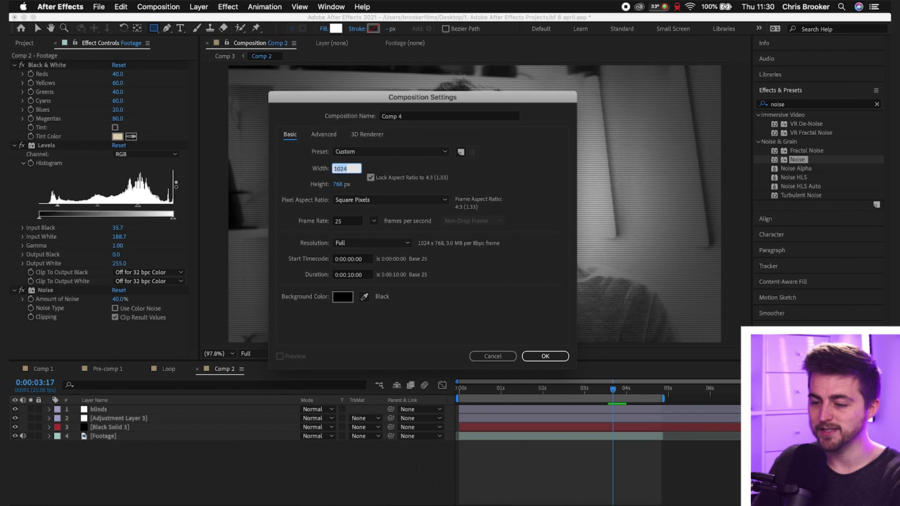
text(1920)
key(Return)
Confirm Comp 4 and drag Comp 2 from the Project panel into its timeline.
click(284, 370)
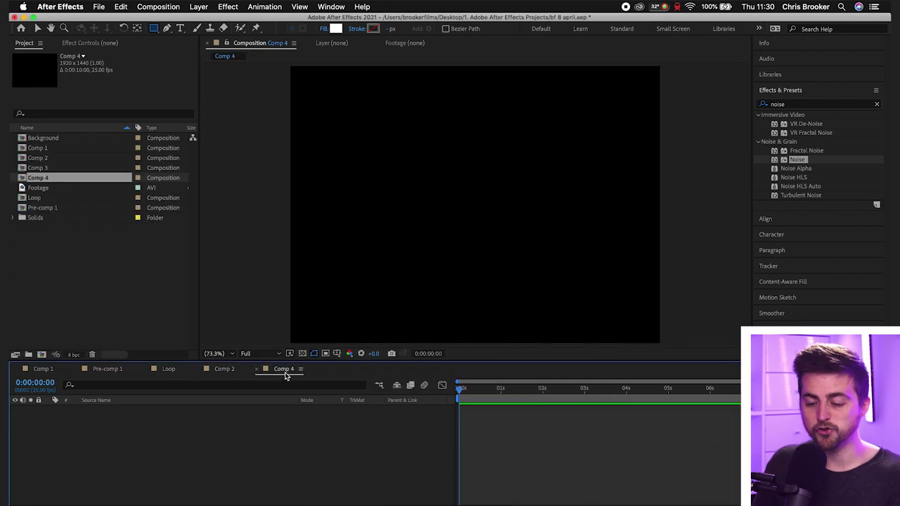
click(236, 372)
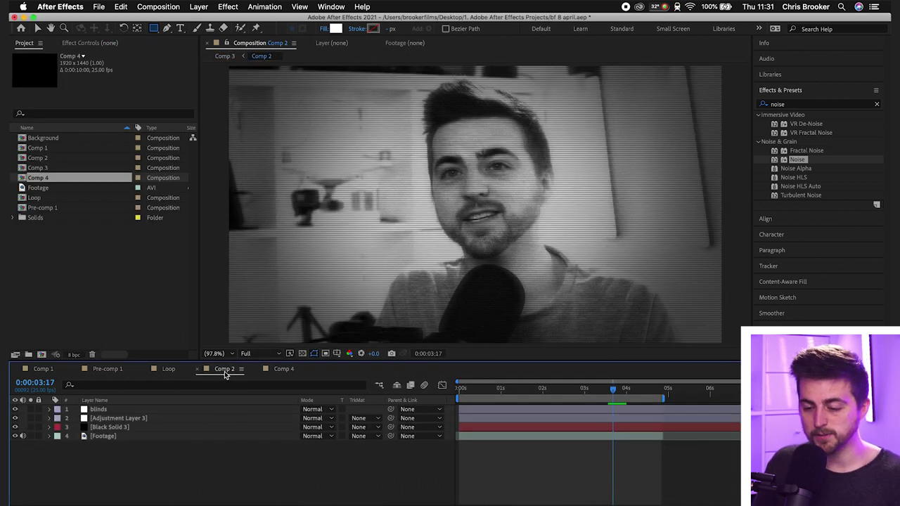
click(284, 370)
click(38, 148)
click(40, 167)
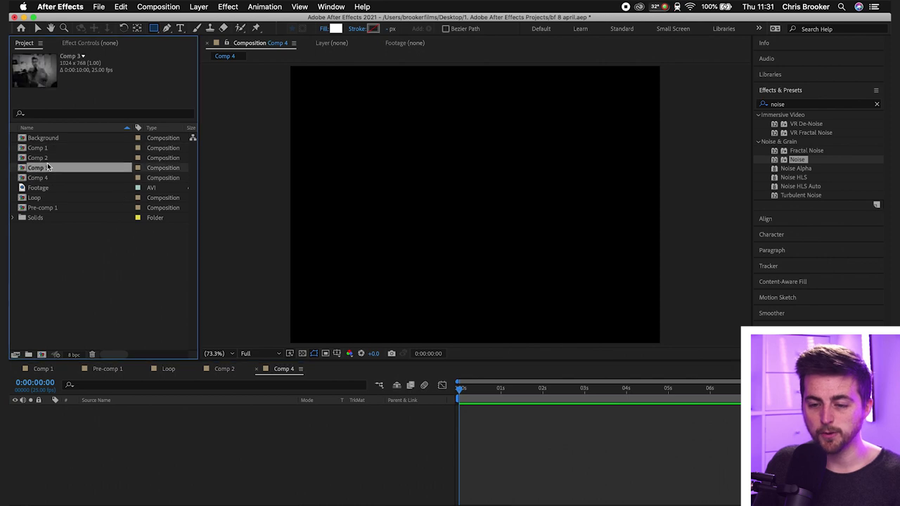
click(39, 159)
drag(40, 163, 209, 449)
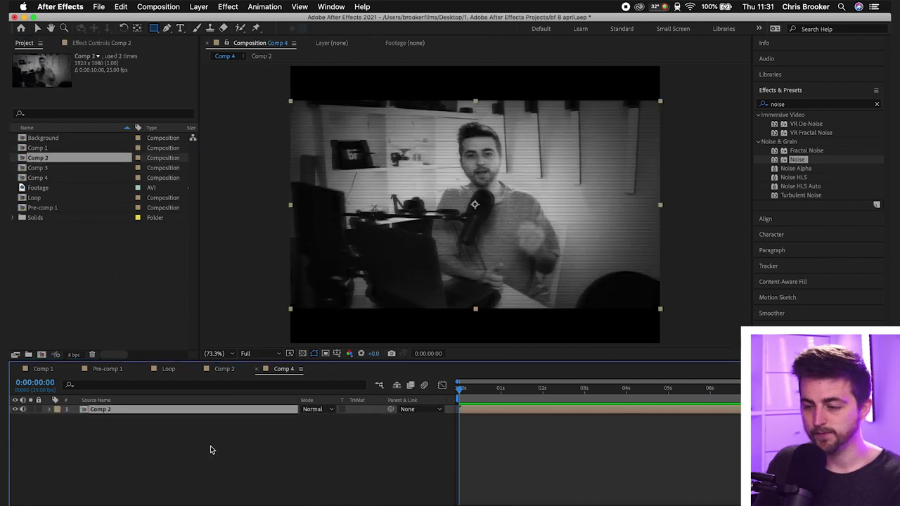
Scale the Comp 2 layer to 135% and preview the 4:3 composition.
key(s)
drag(317, 418, 340, 418)
click(512, 501)
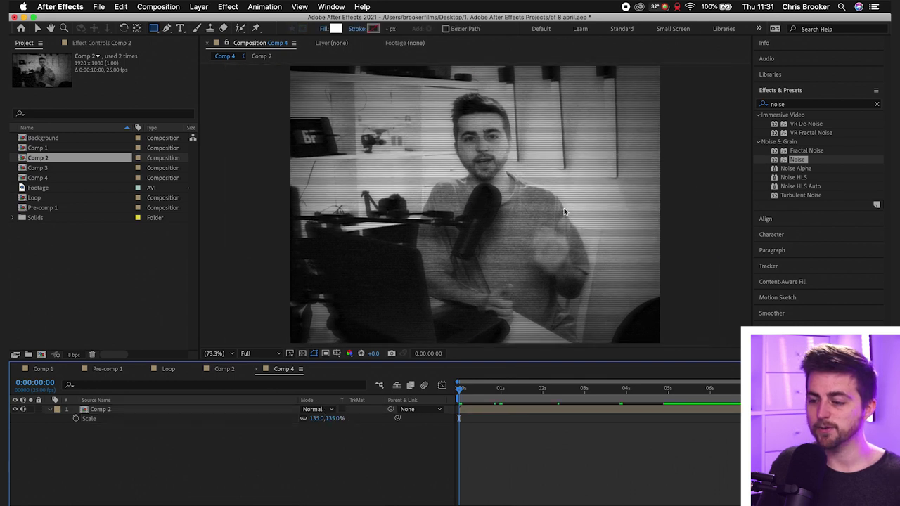
key(space)
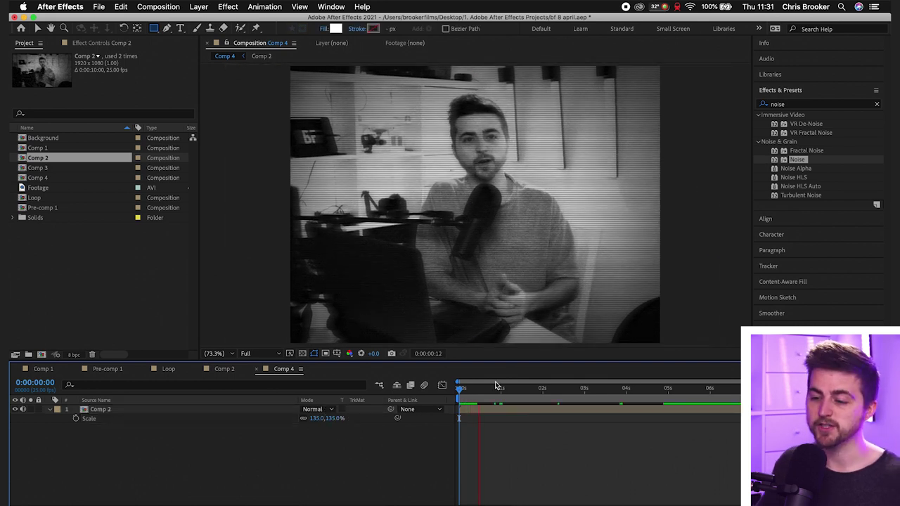